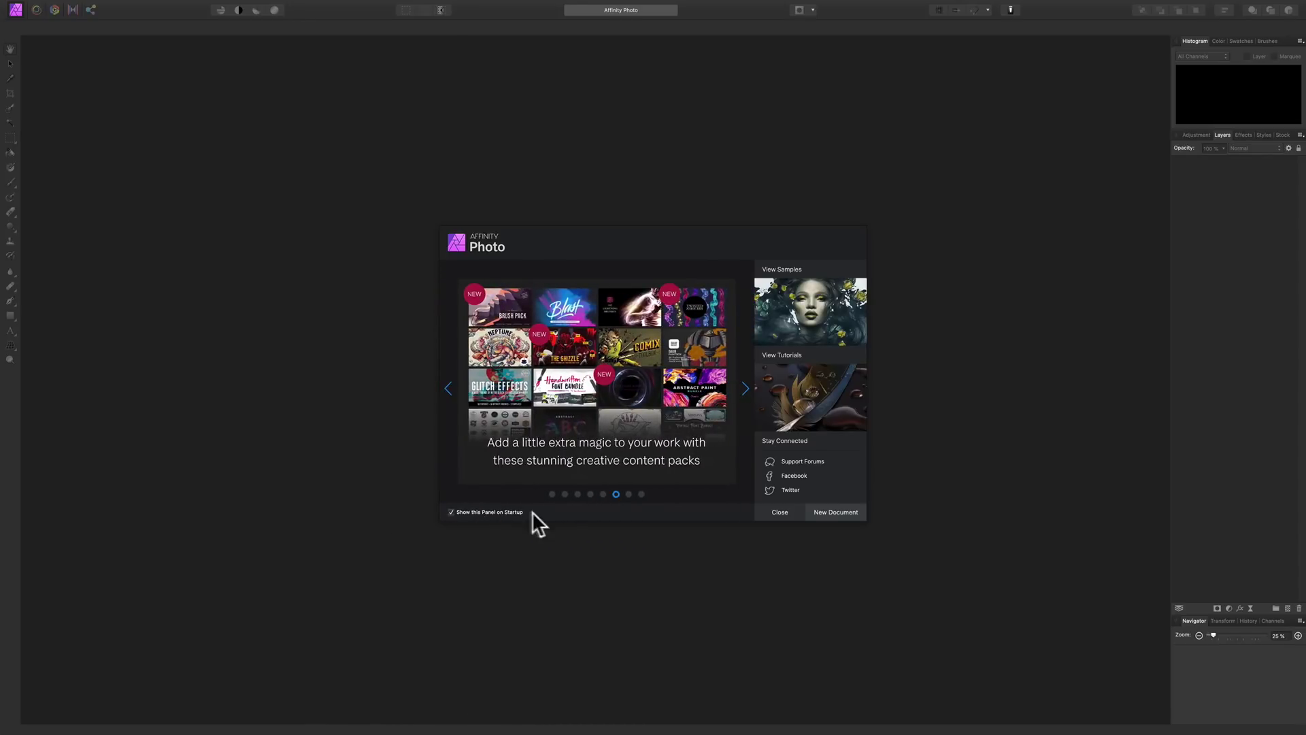
Dismiss the welcome panel and open the raw photo _DSC1122.arw from the Desktop.
click(778, 511)
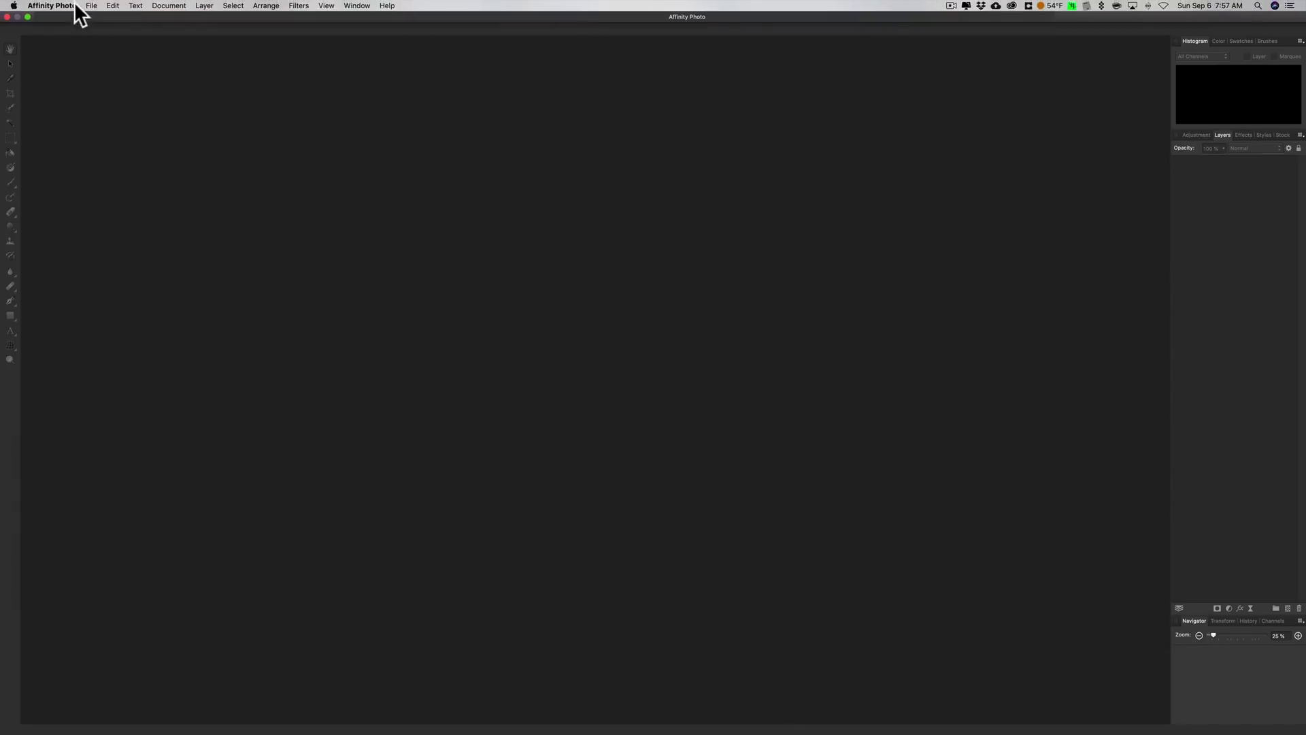
click(91, 6)
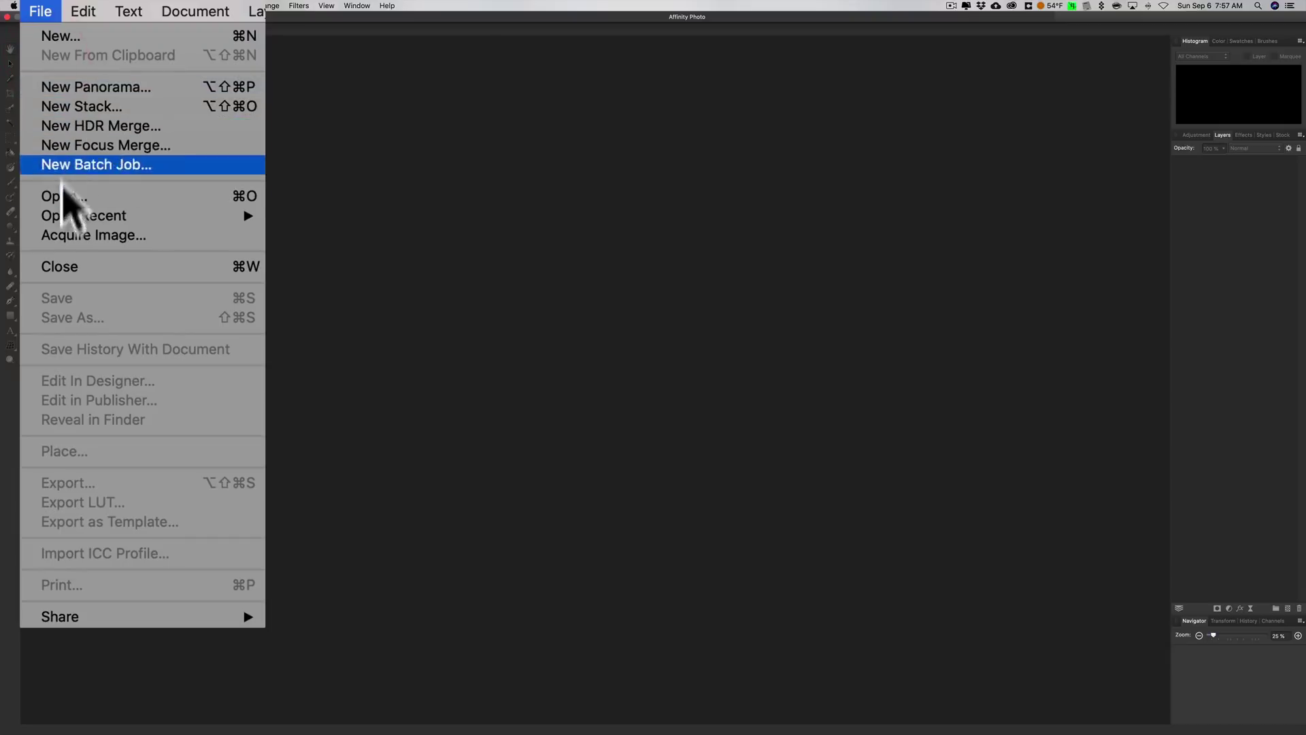
click(64, 197)
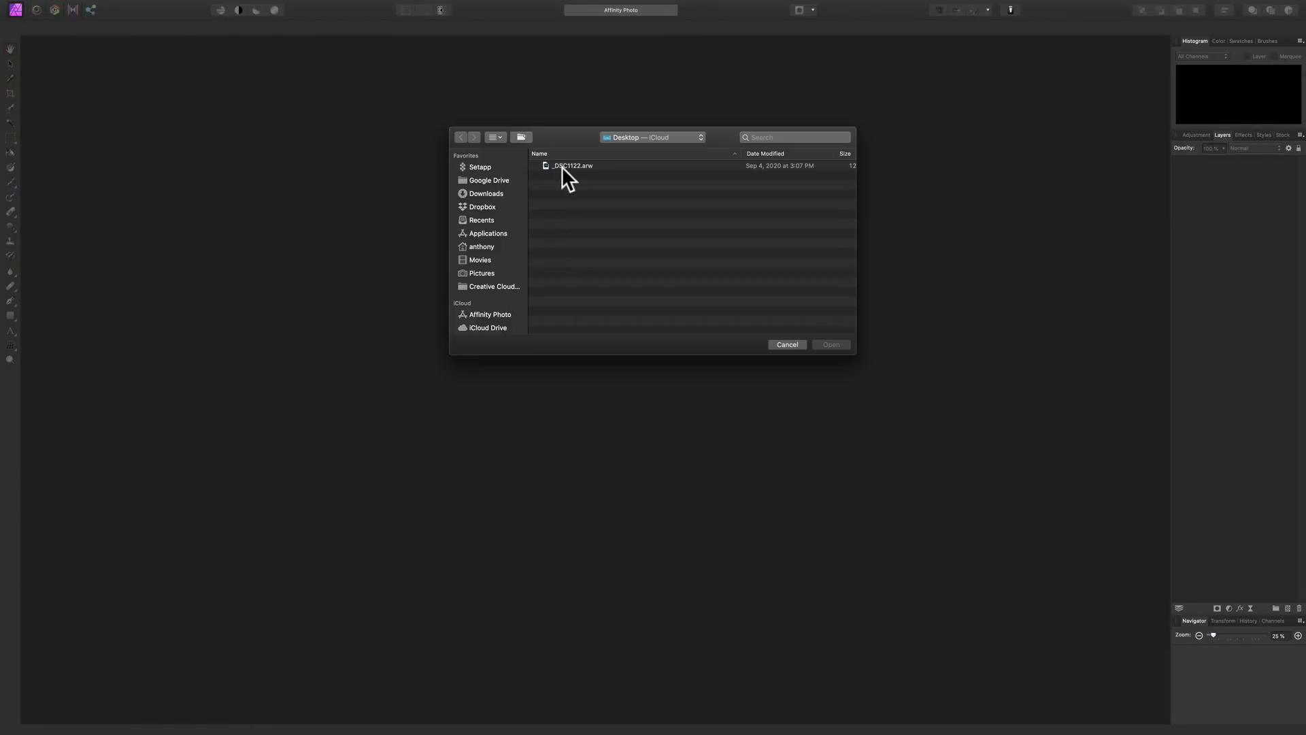
click(562, 165)
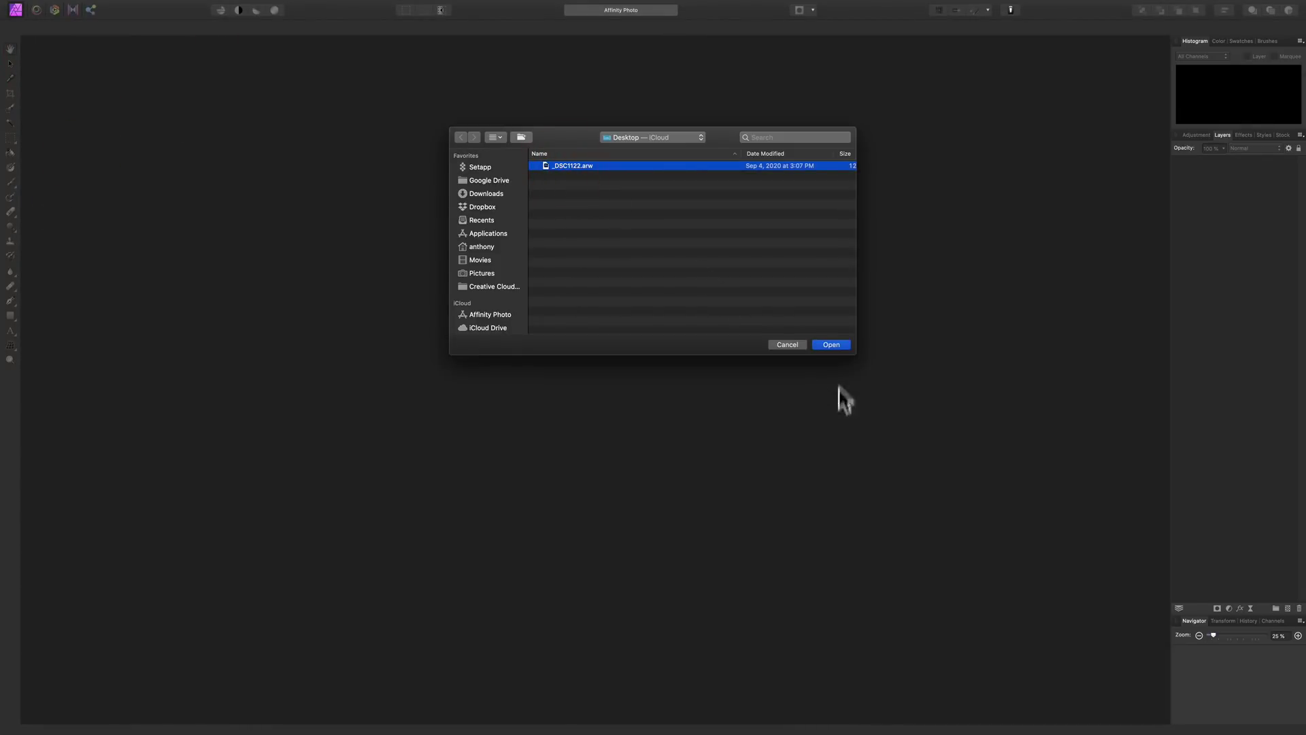
click(831, 344)
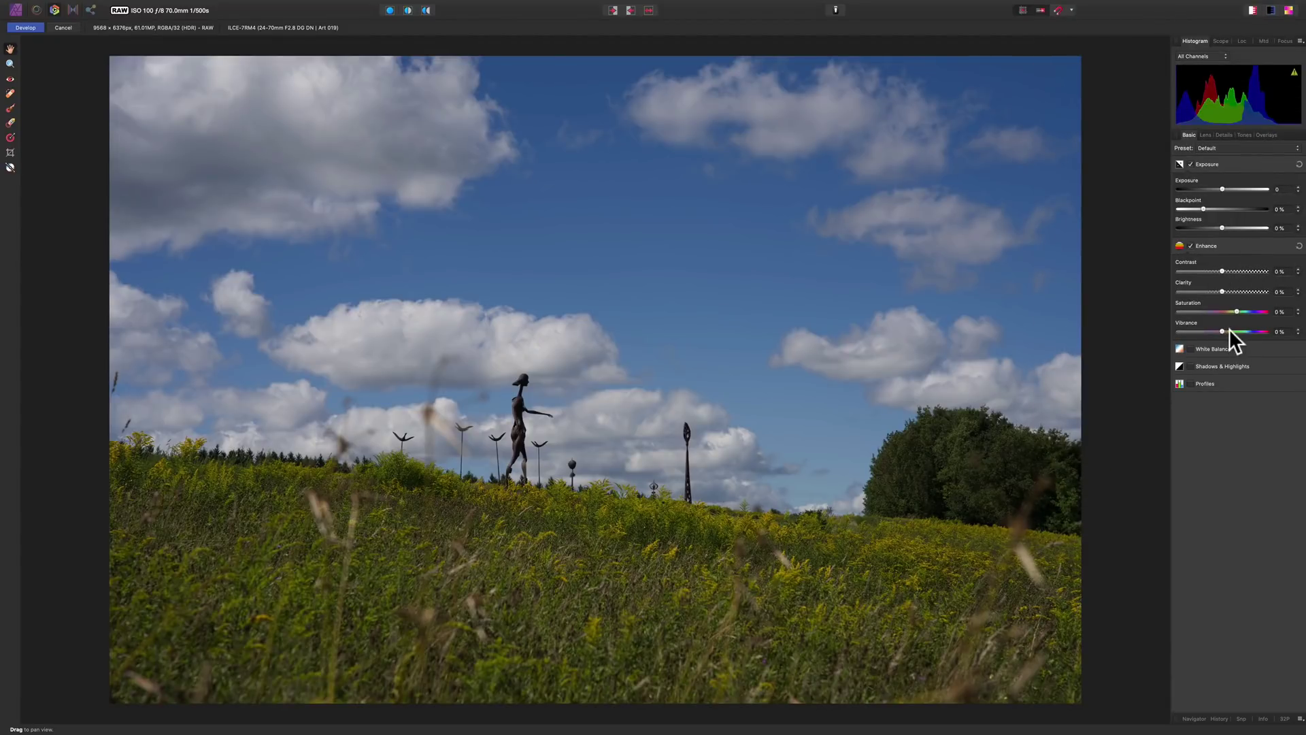
Enable Shadows & Highlights and set shadows to 57 % and highlights to -44 %.
click(1191, 365)
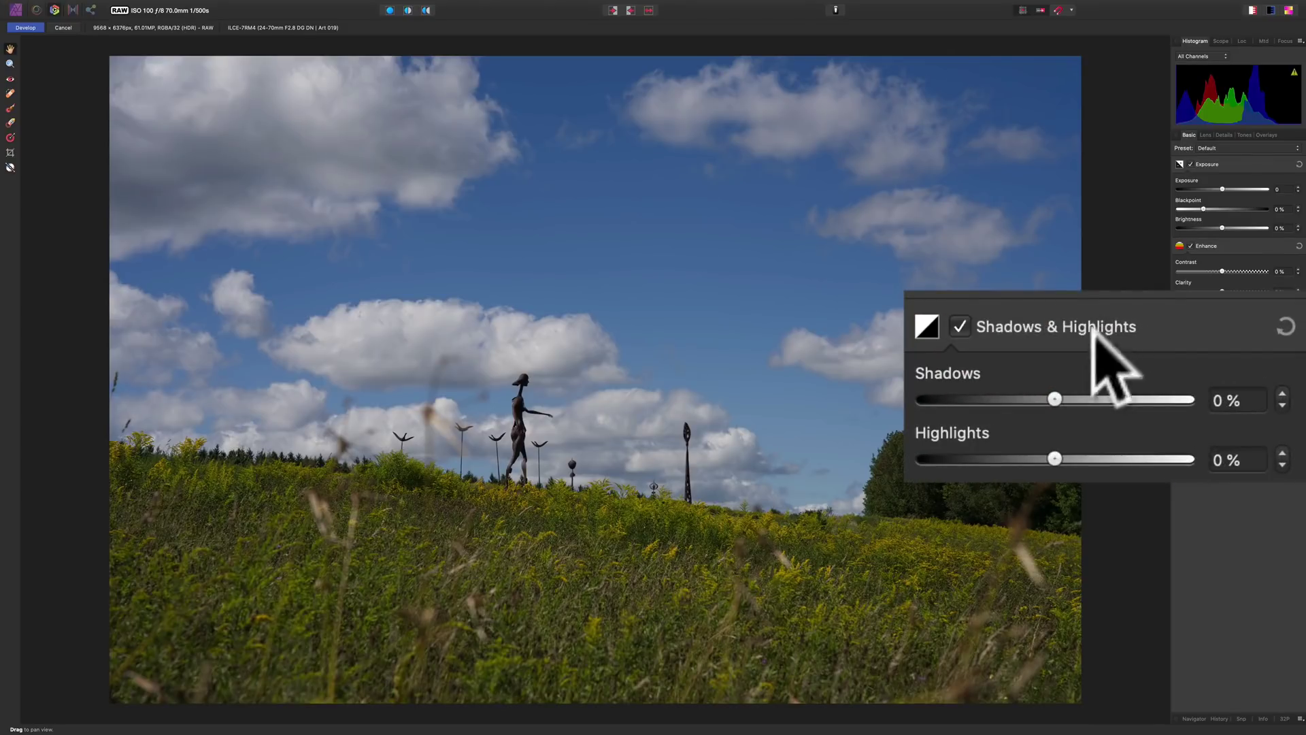
drag(1048, 392, 1129, 396)
drag(1053, 441, 997, 456)
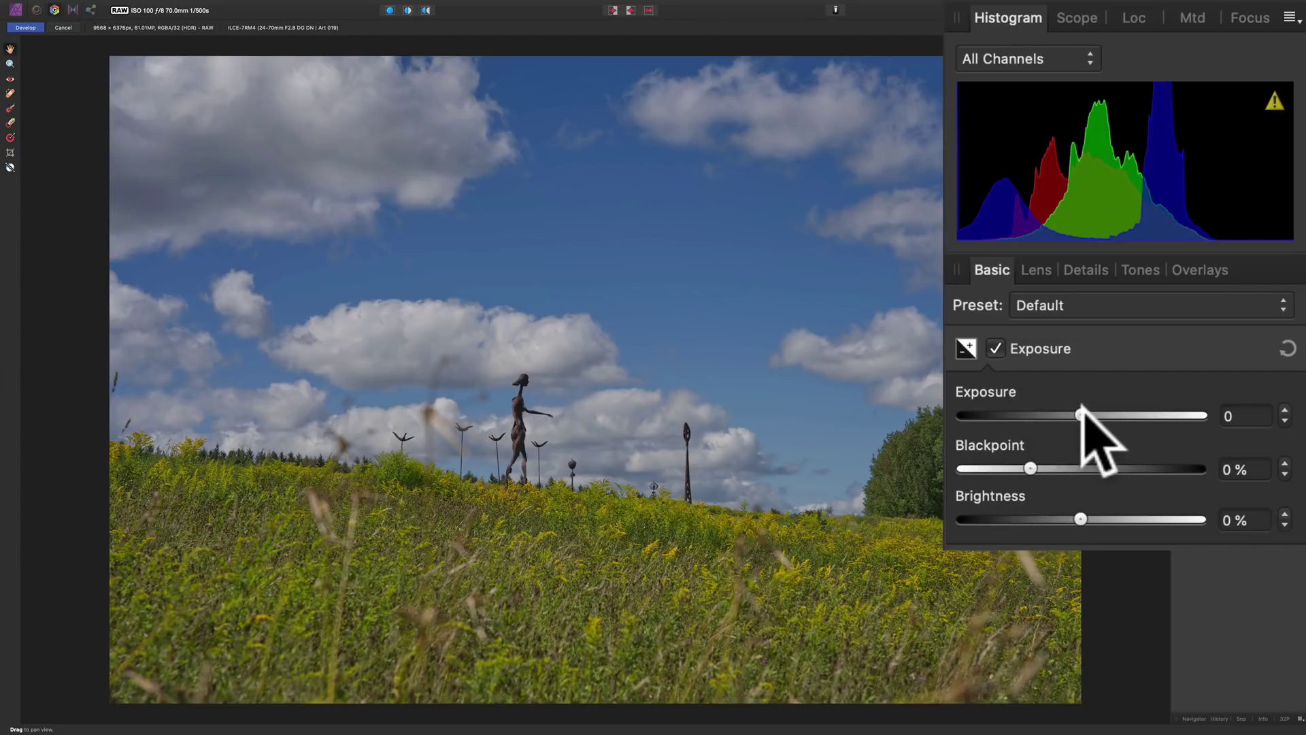
Try the exposure at 0.636 and at -5 while checking the histogram, and reset it to its default.
mouse_move(1078, 411)
mouse_down()
mouse_move(1119, 412)
mouse_move(1096, 412)
mouse_up()
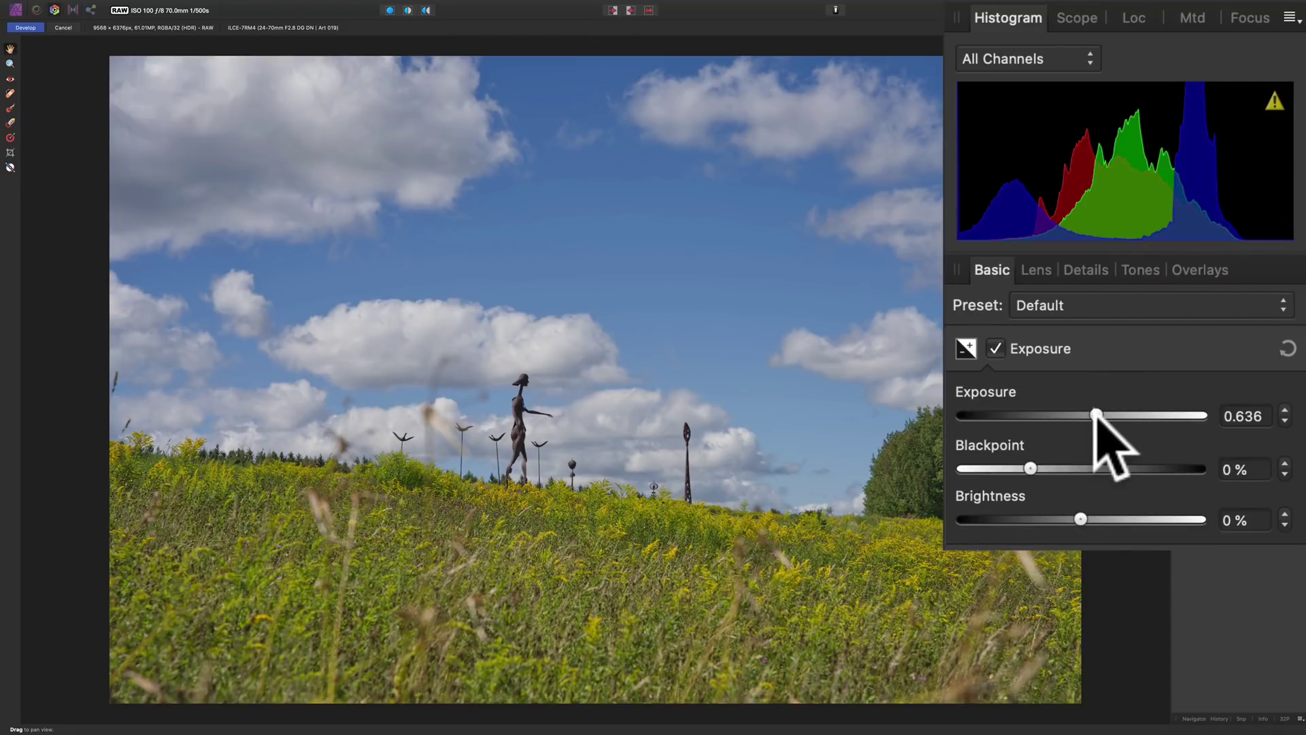
drag(1096, 415, 953, 416)
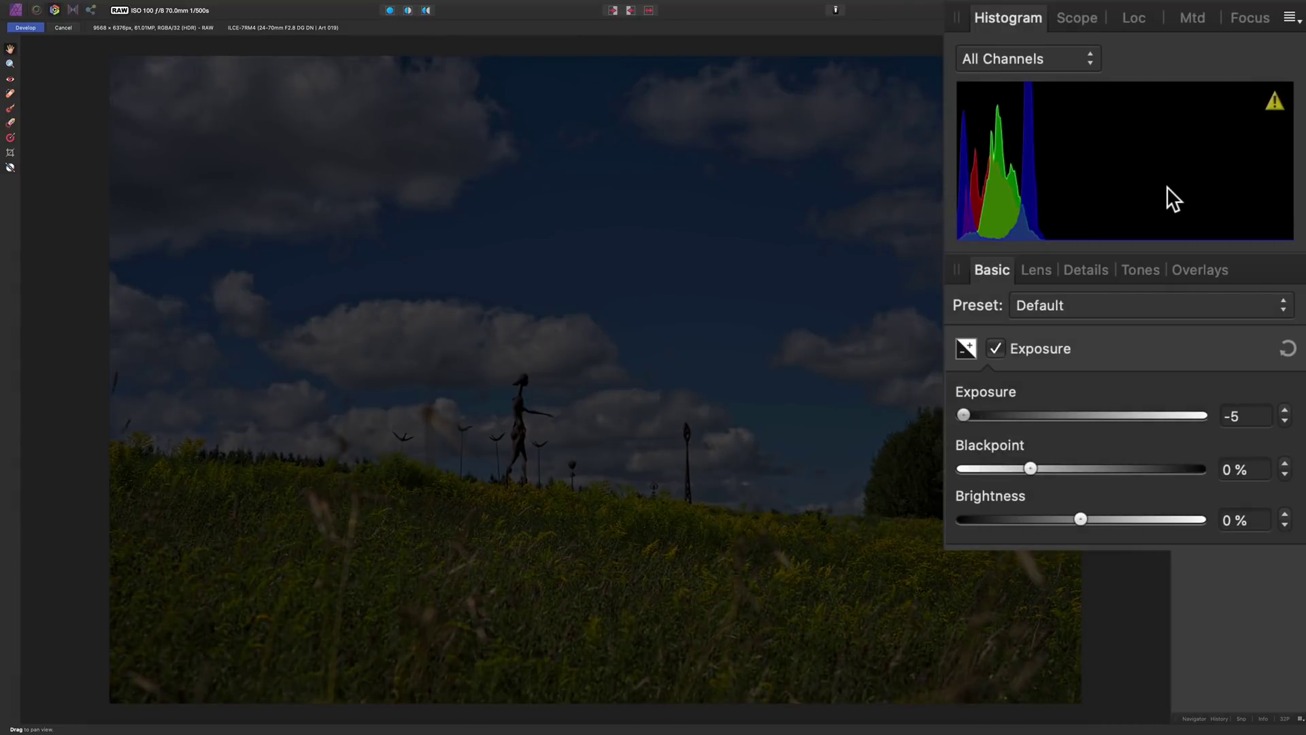
click(963, 416)
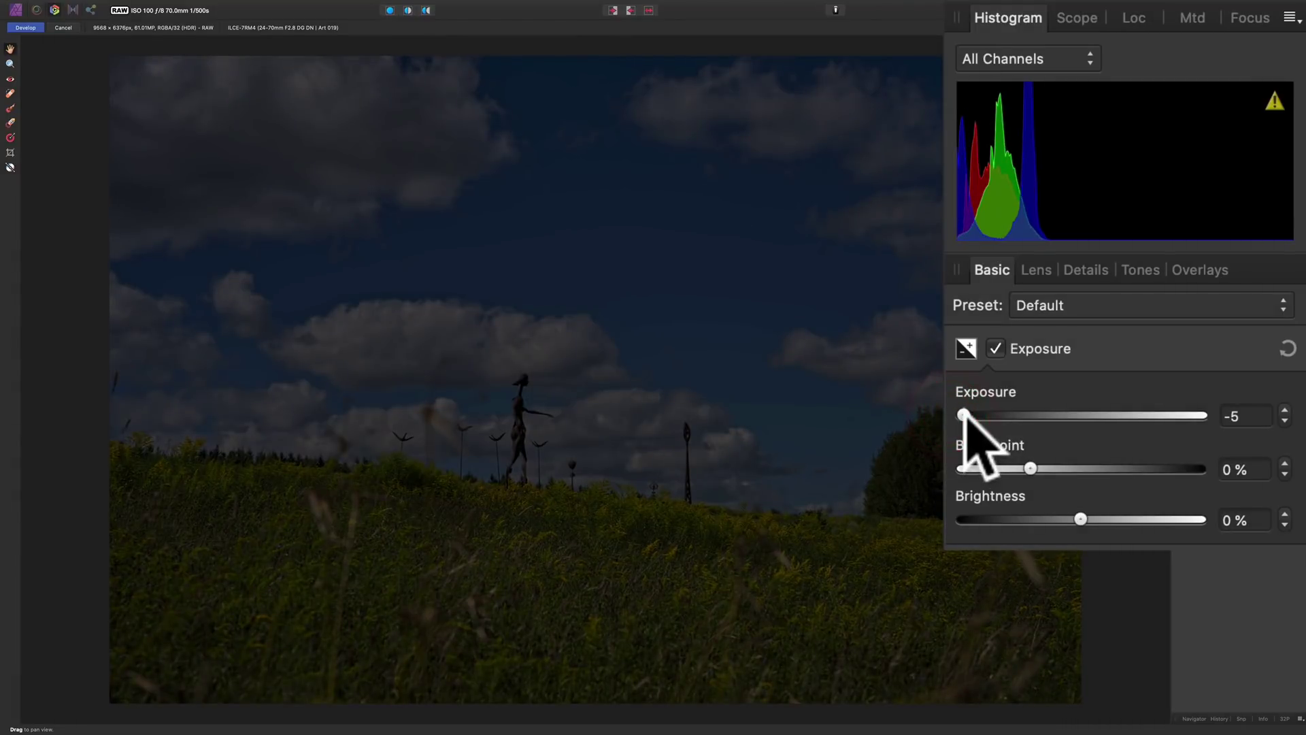
double_click(963, 416)
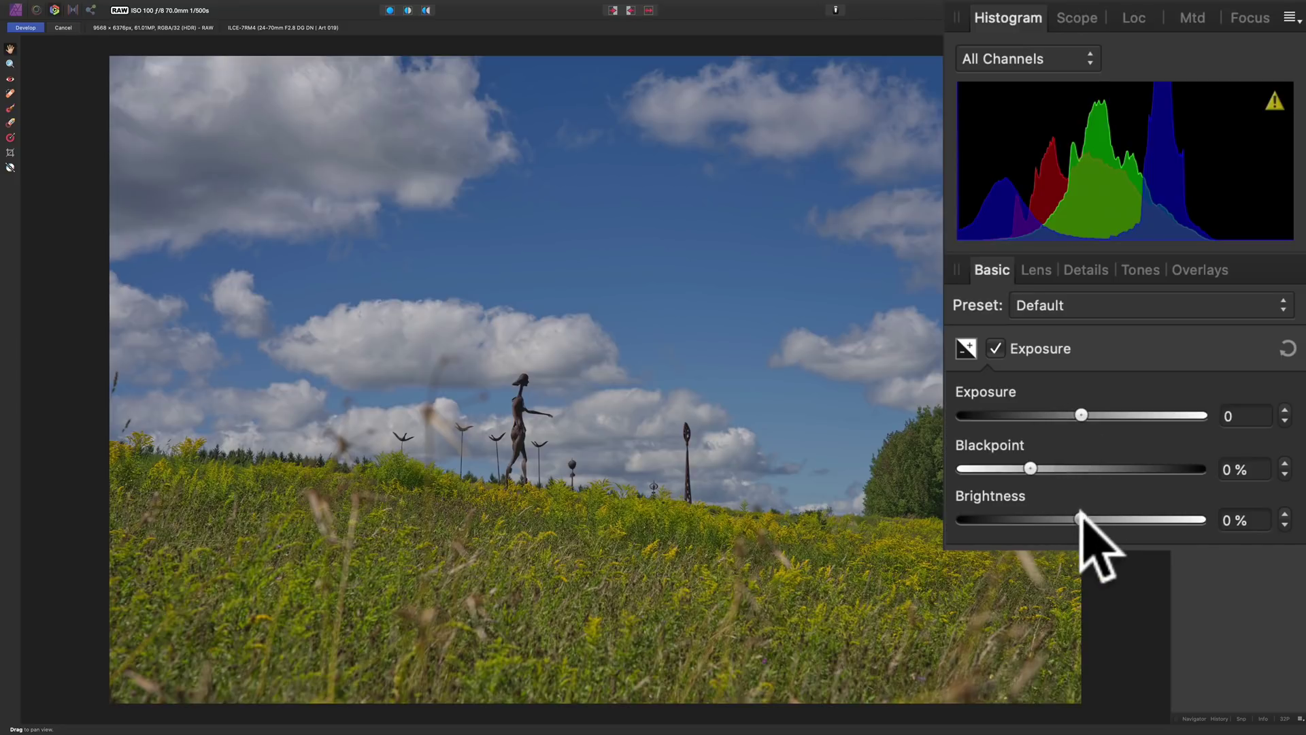
Try the brightness at 25 % and at -25 % while checking the histogram, and reset it to its default.
drag(1080, 520, 1215, 519)
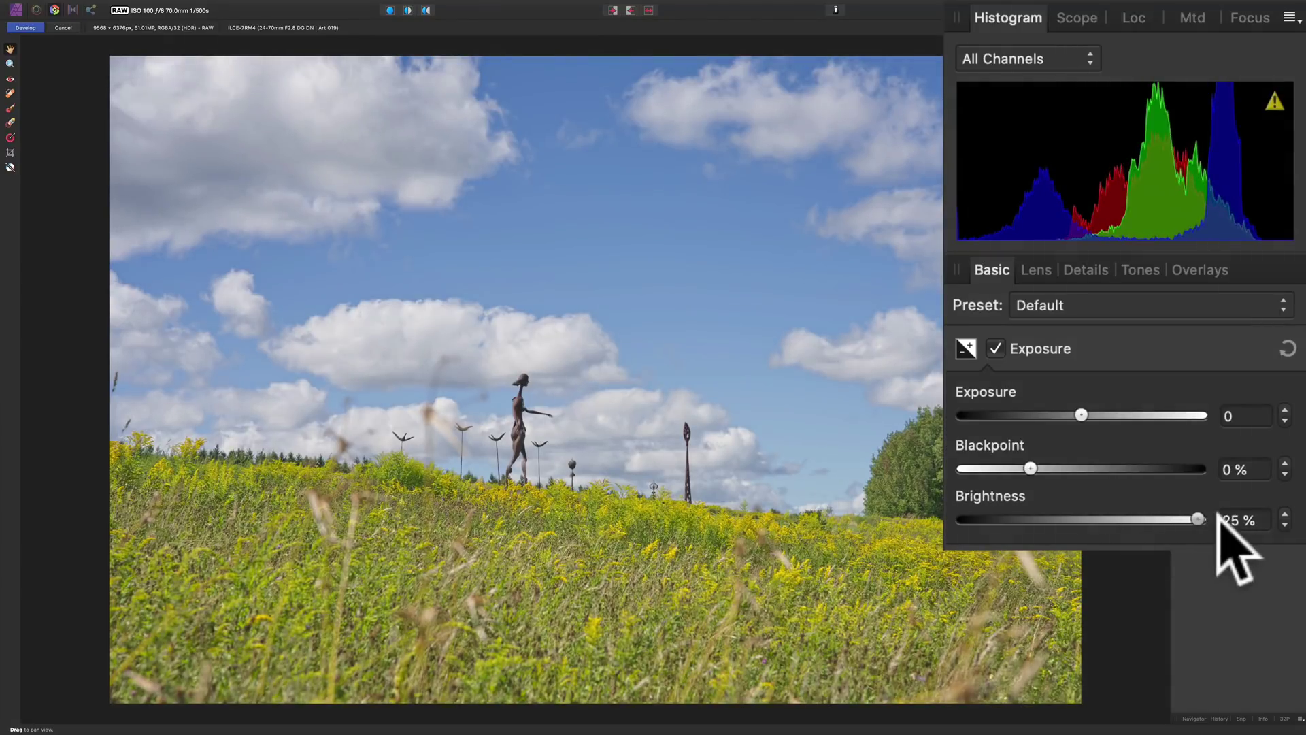
click(1259, 353)
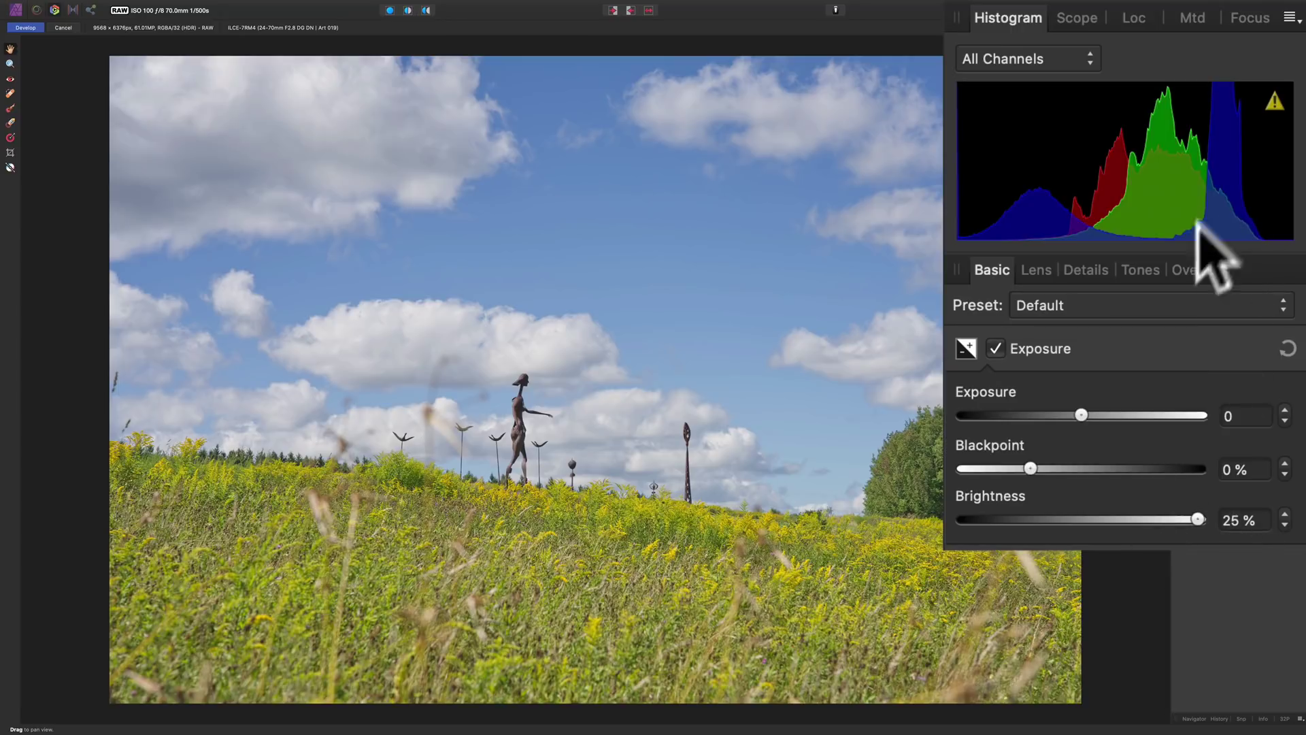
drag(1197, 519, 963, 519)
click(1153, 222)
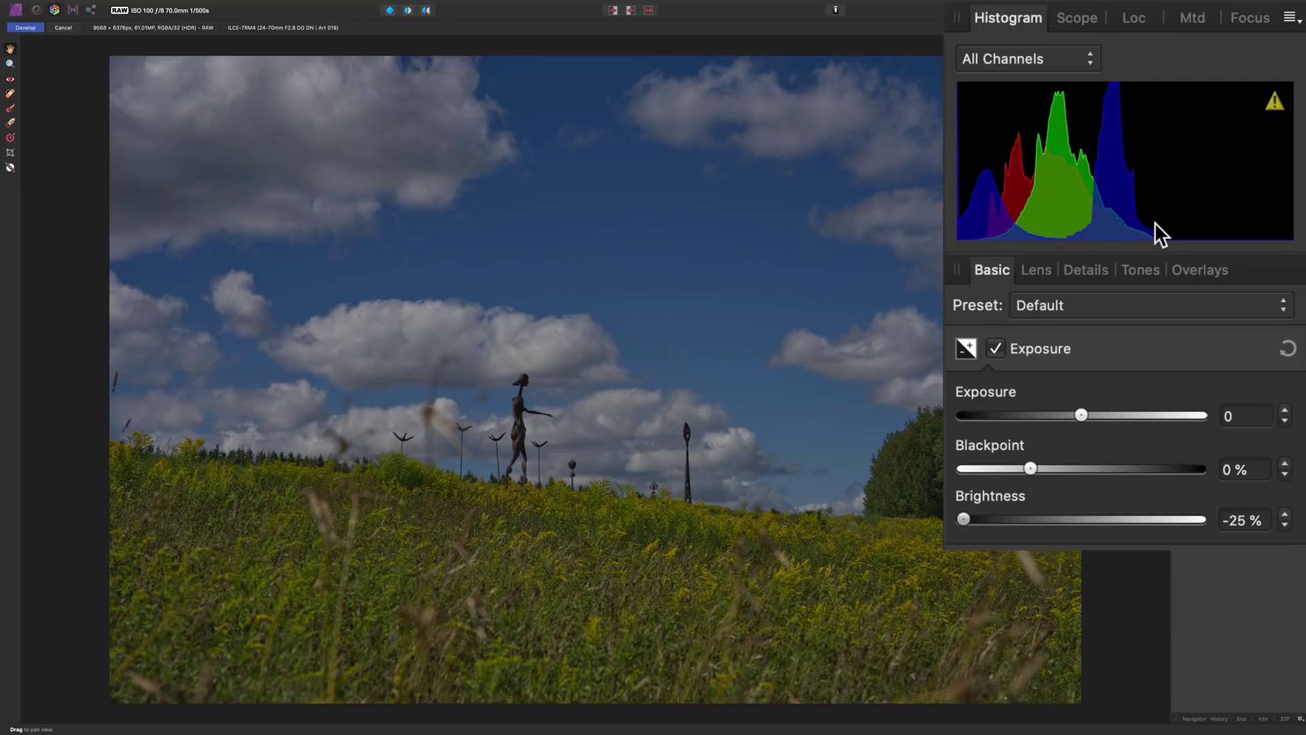
double_click(965, 519)
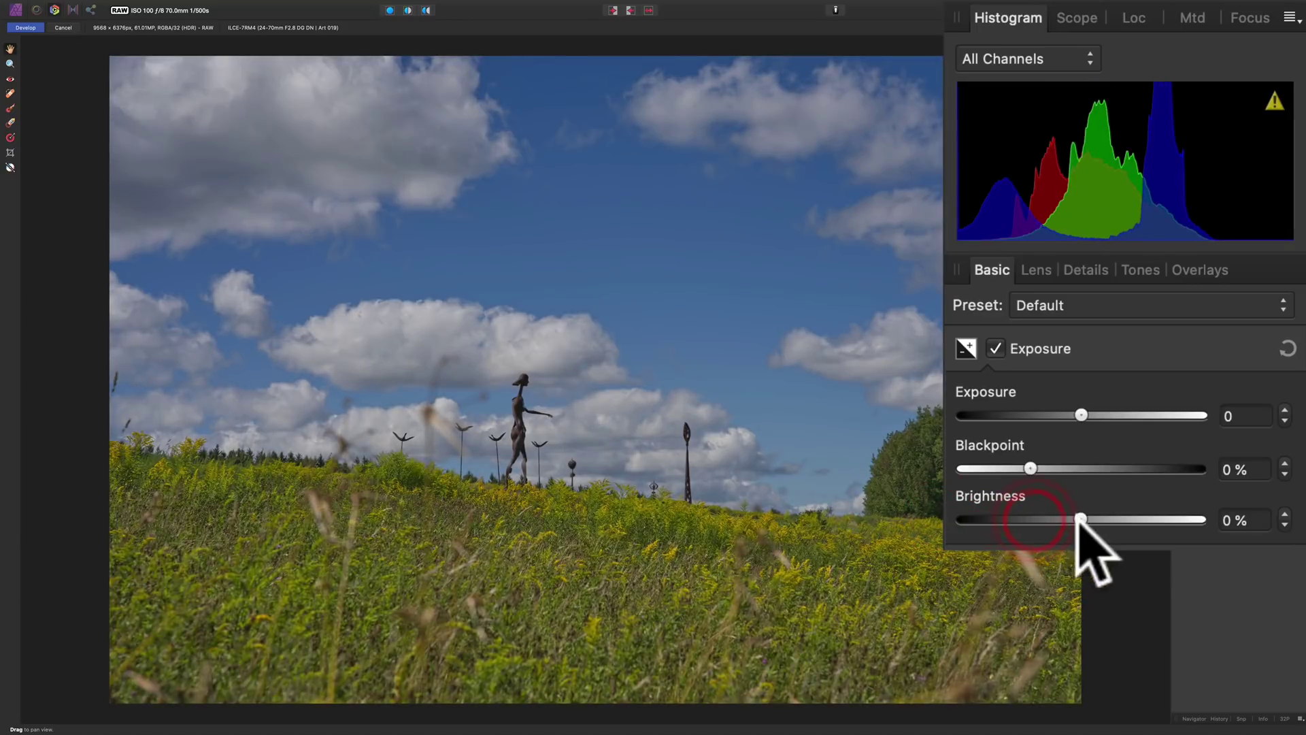
Set the photo's brightness to 9 %, blackpoint to 1 % and clarity to 16 %.
drag(1076, 510, 1120, 517)
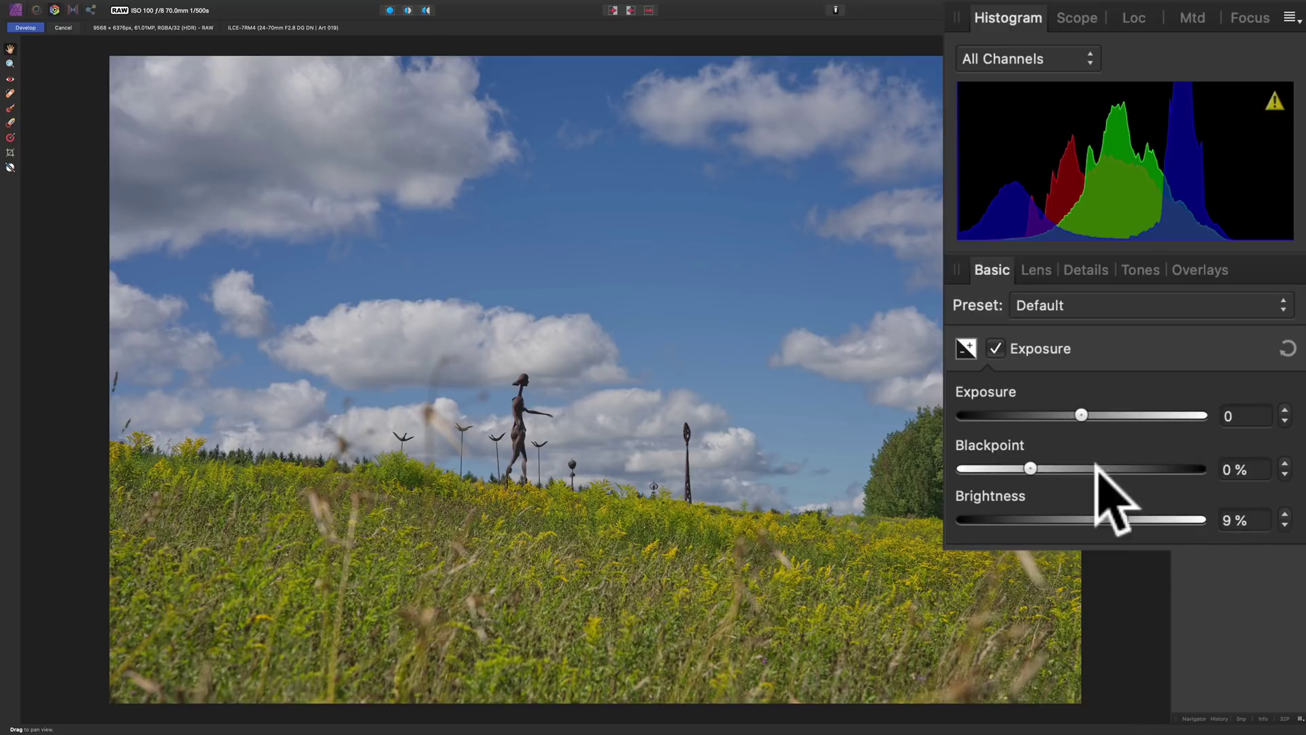
drag(1031, 468, 1042, 467)
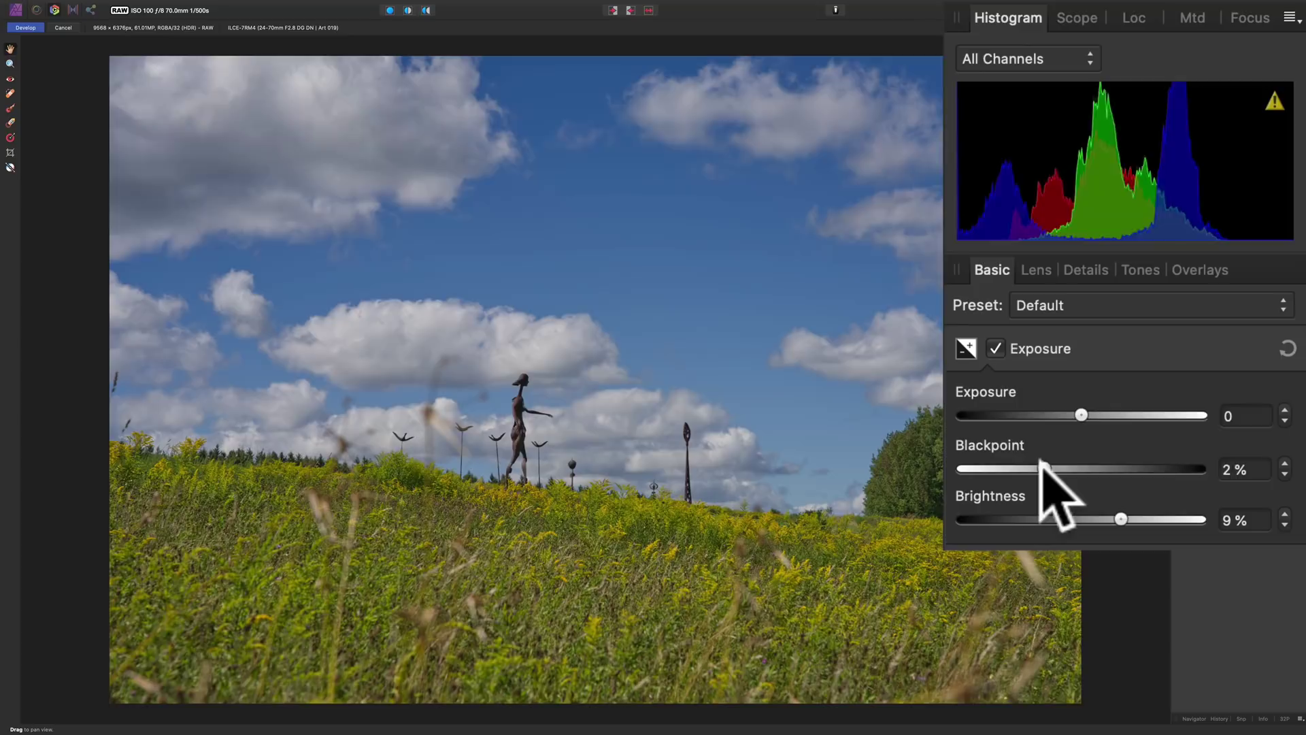
drag(1041, 461, 1036, 458)
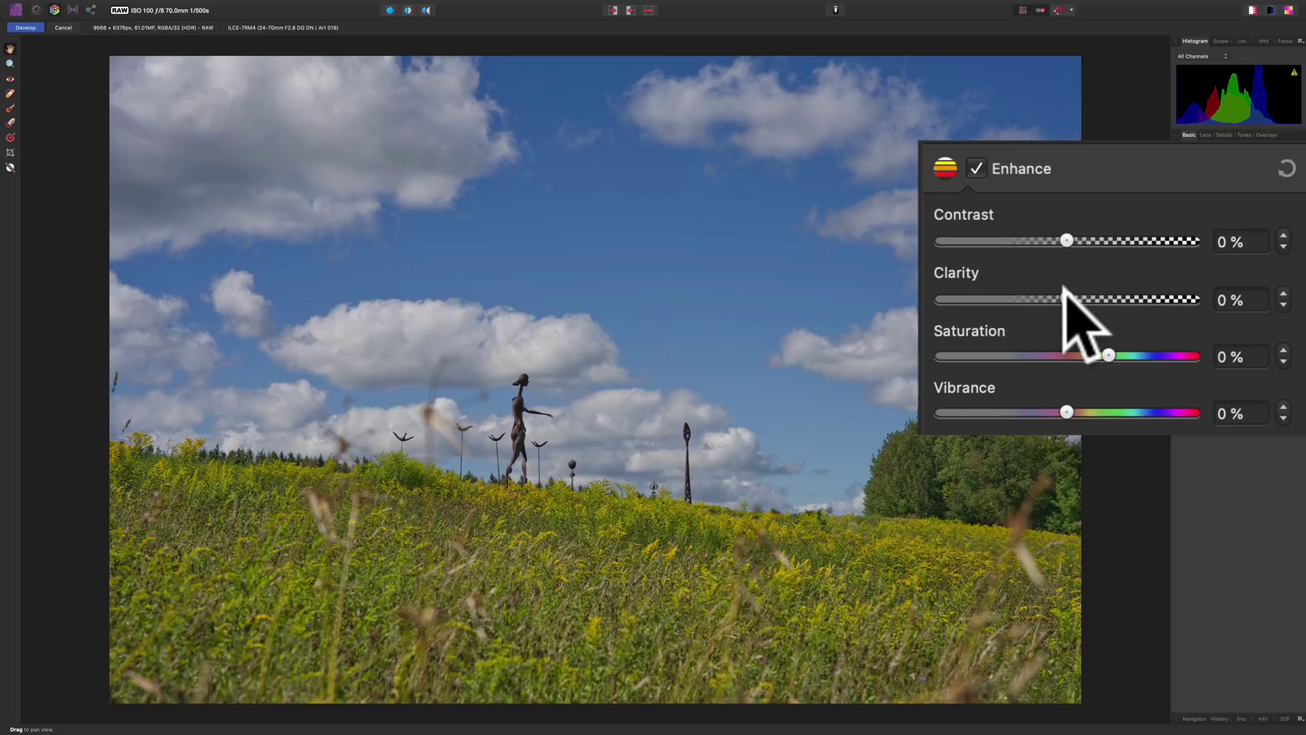
drag(1065, 292, 1086, 289)
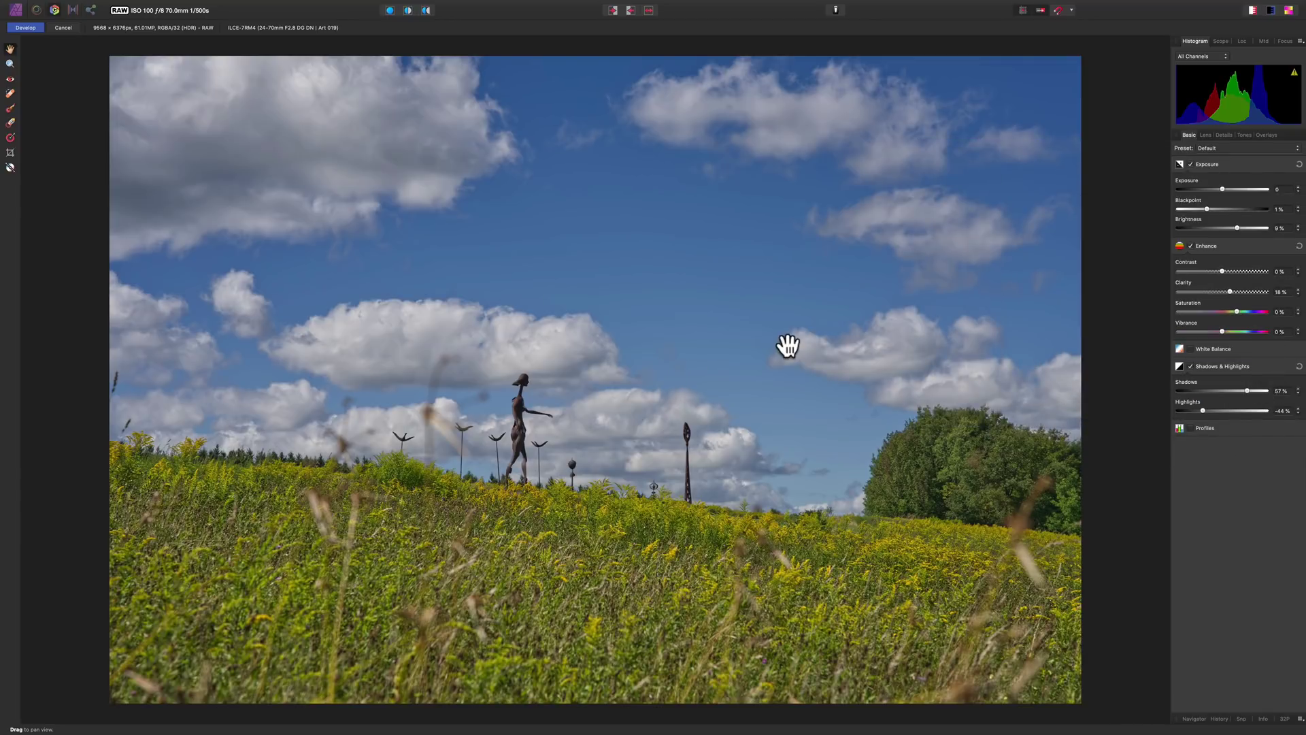
Enable Chromatic Aberration Reduction and Remove Lens Vignette, switching the vignette removal off and on to compare before leaving it on.
click(1204, 134)
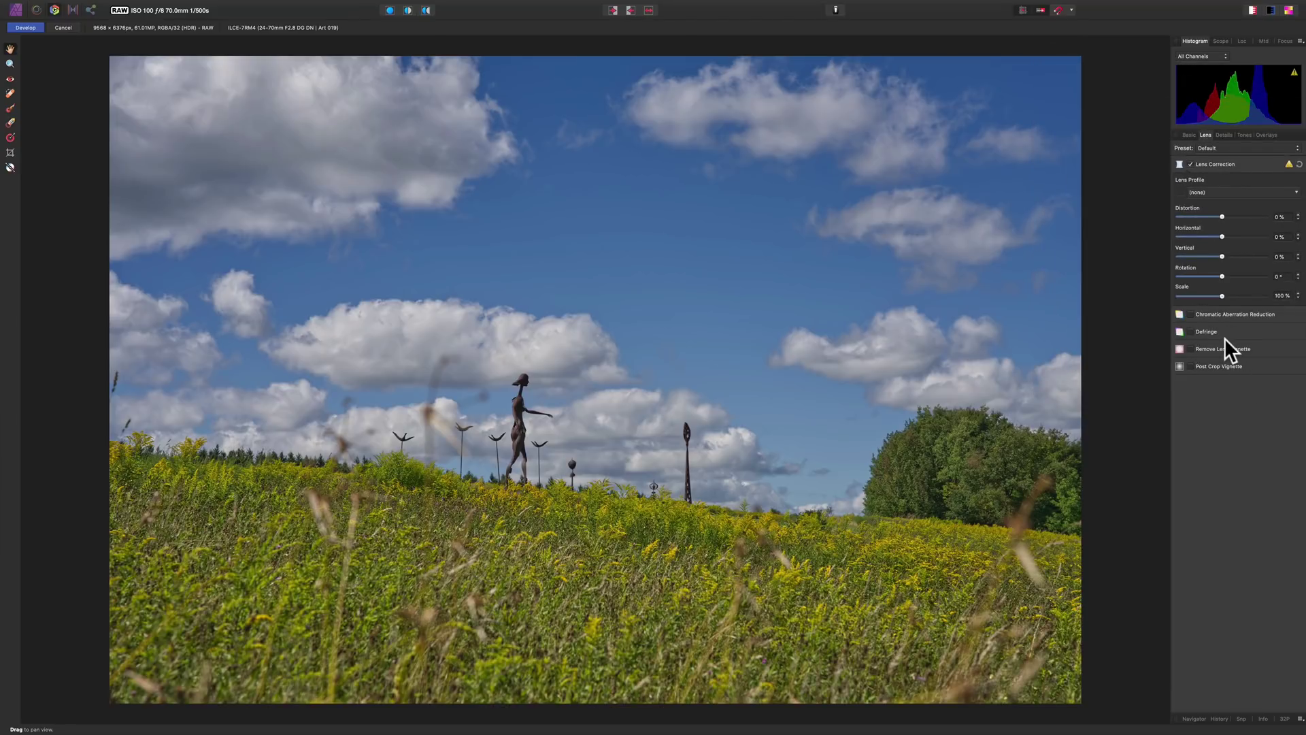
click(1187, 314)
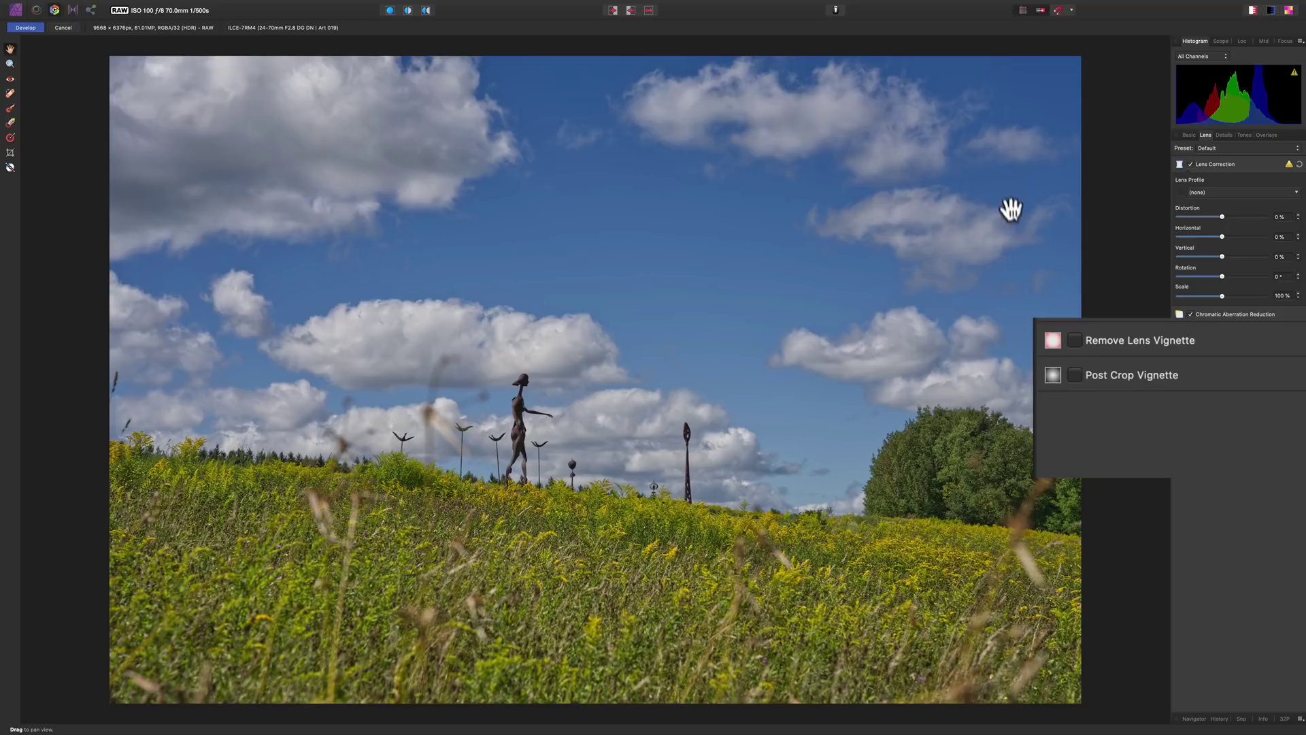
click(1070, 337)
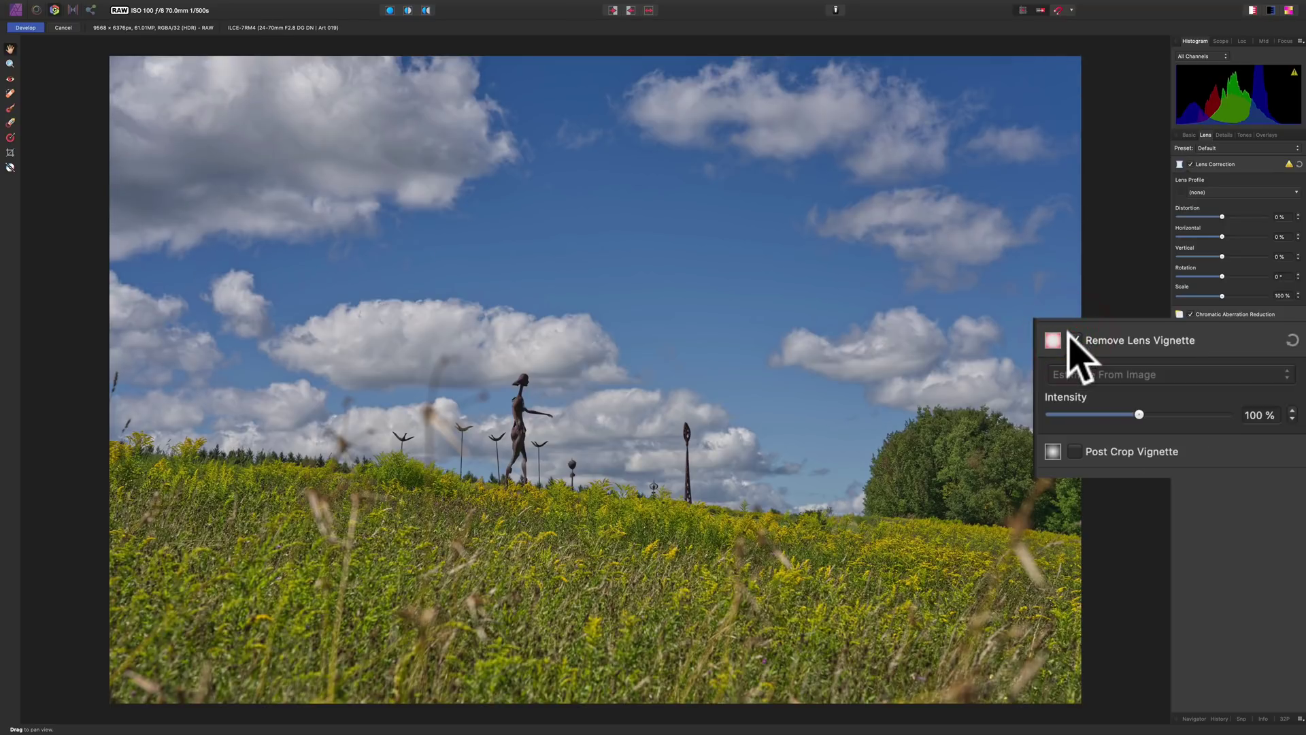
click(1070, 340)
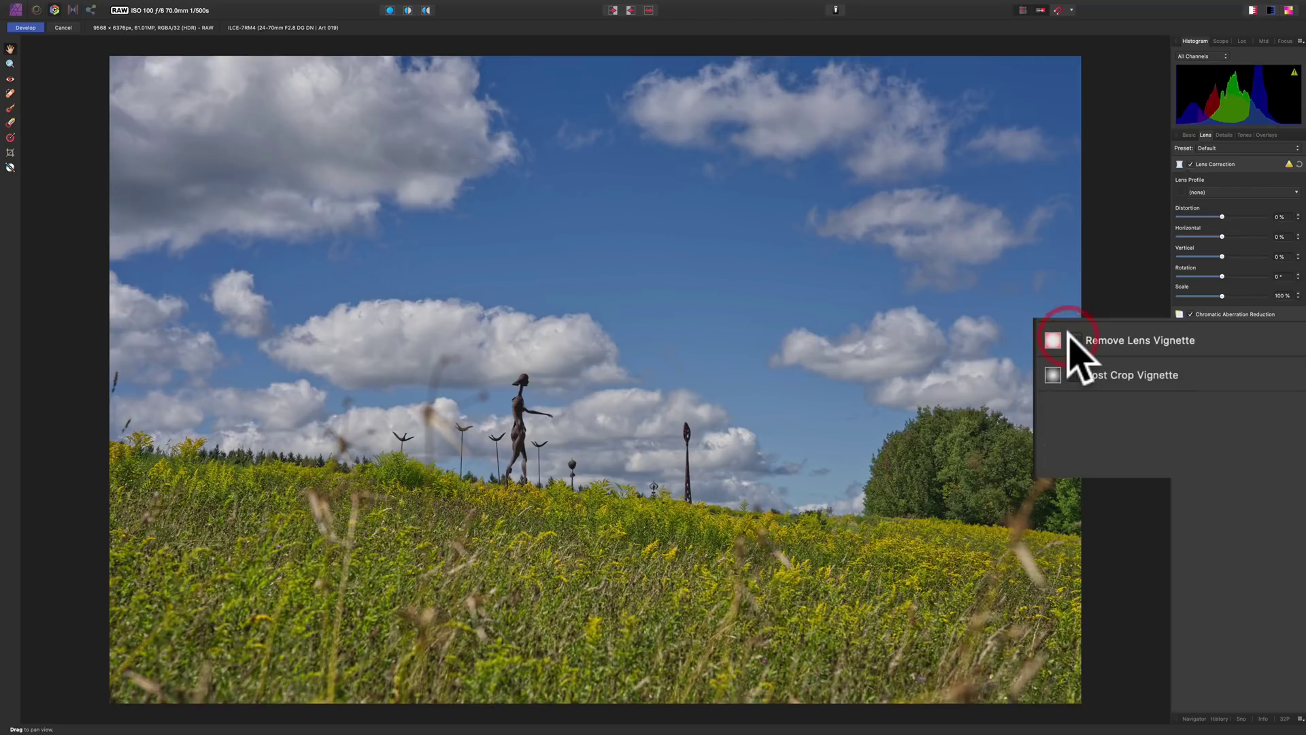
click(1070, 340)
click(1071, 340)
click(1071, 340)
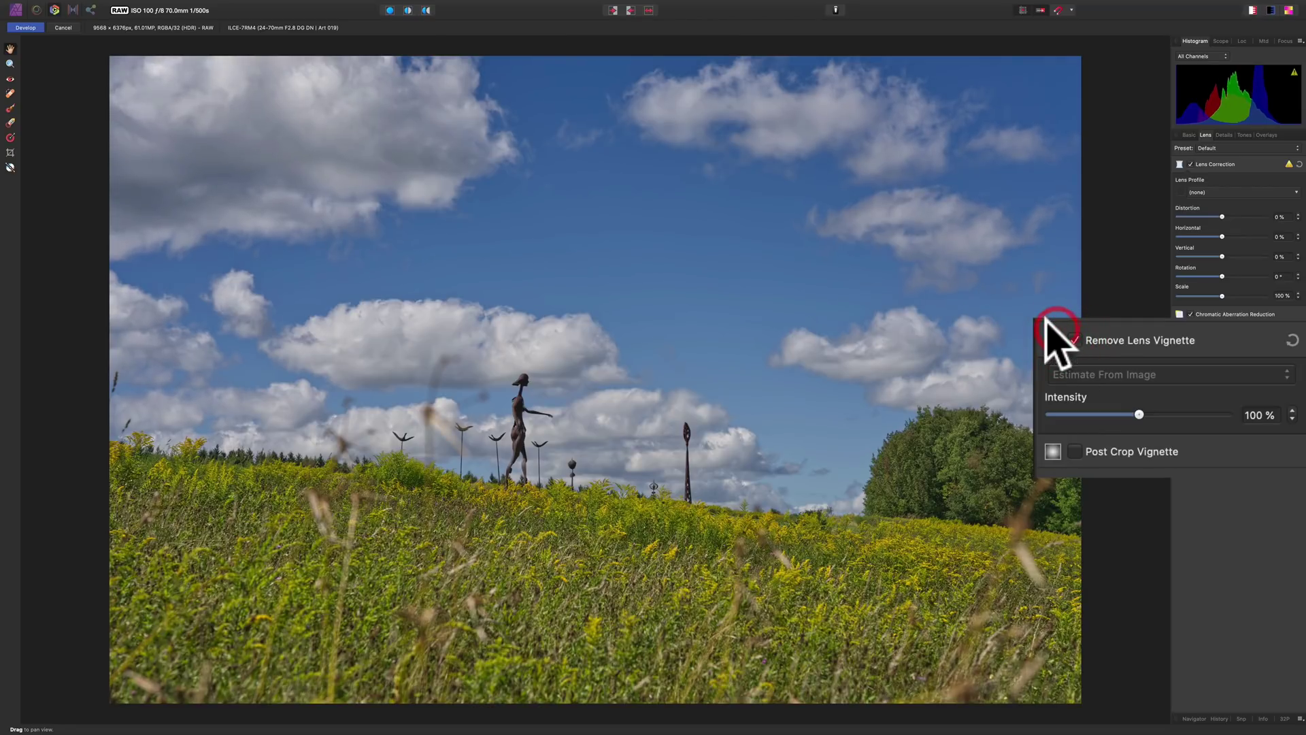
Set the luminance noise reduction to 16 %, checking the effect close up around the walking figure sculpture.
click(1223, 135)
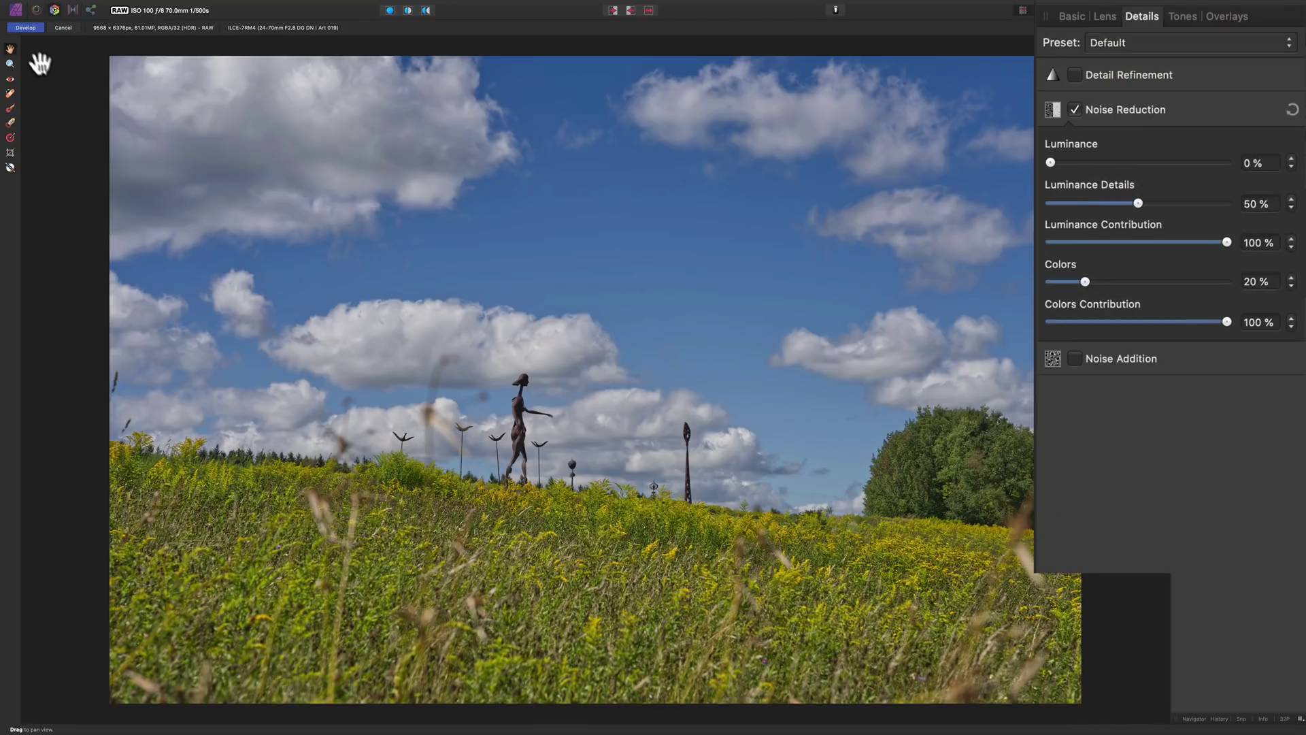
click(10, 64)
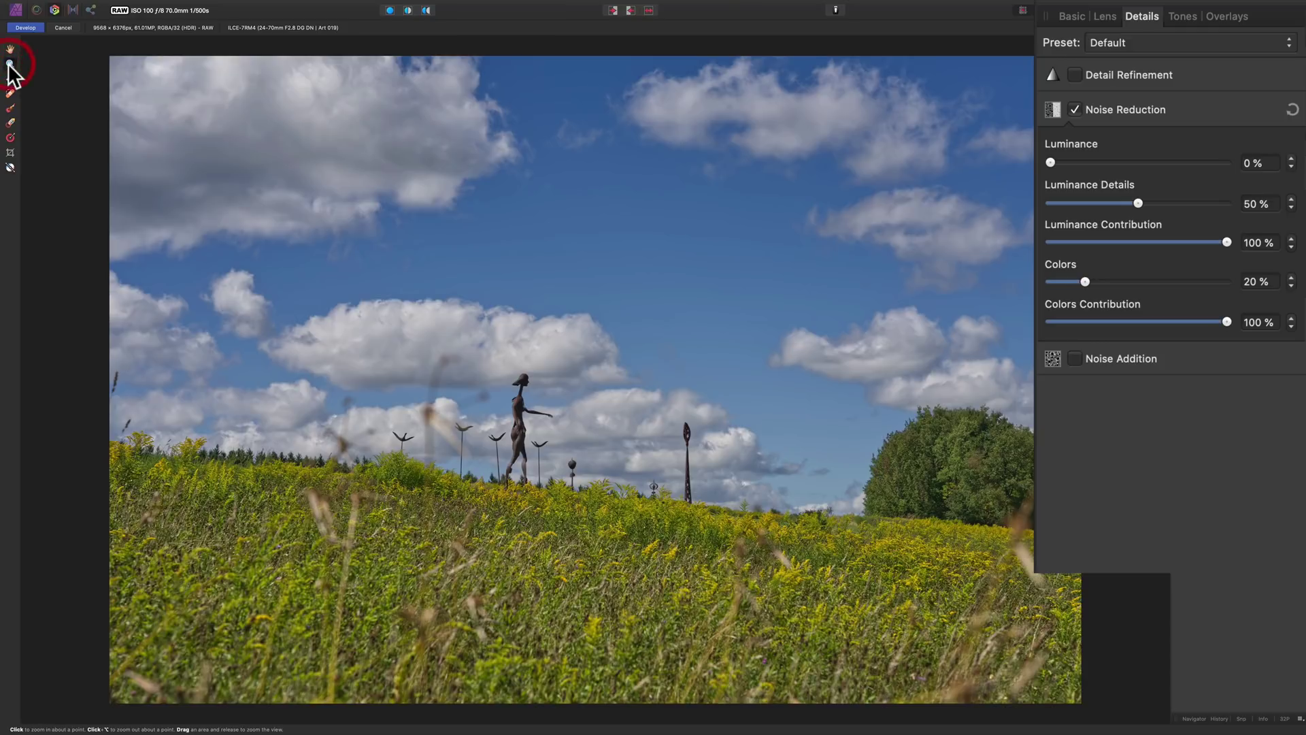
click(582, 375)
click(578, 377)
click(577, 377)
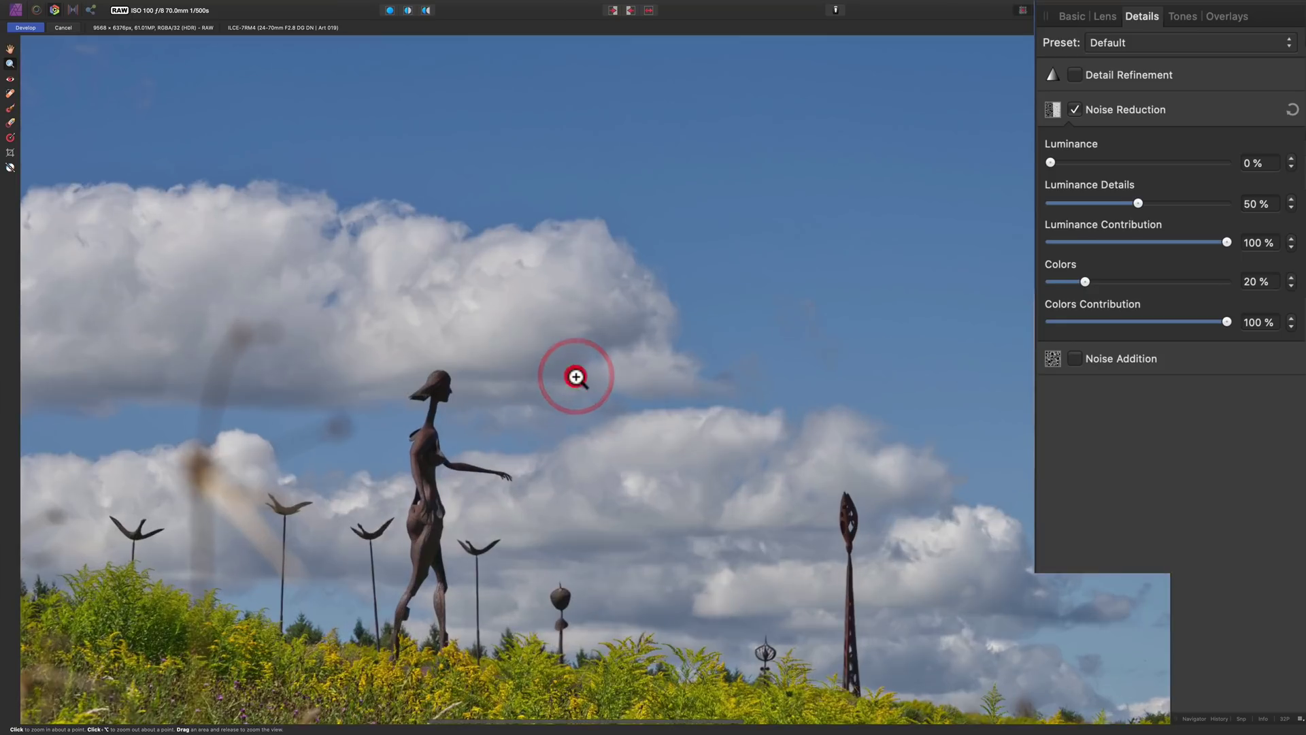
click(577, 377)
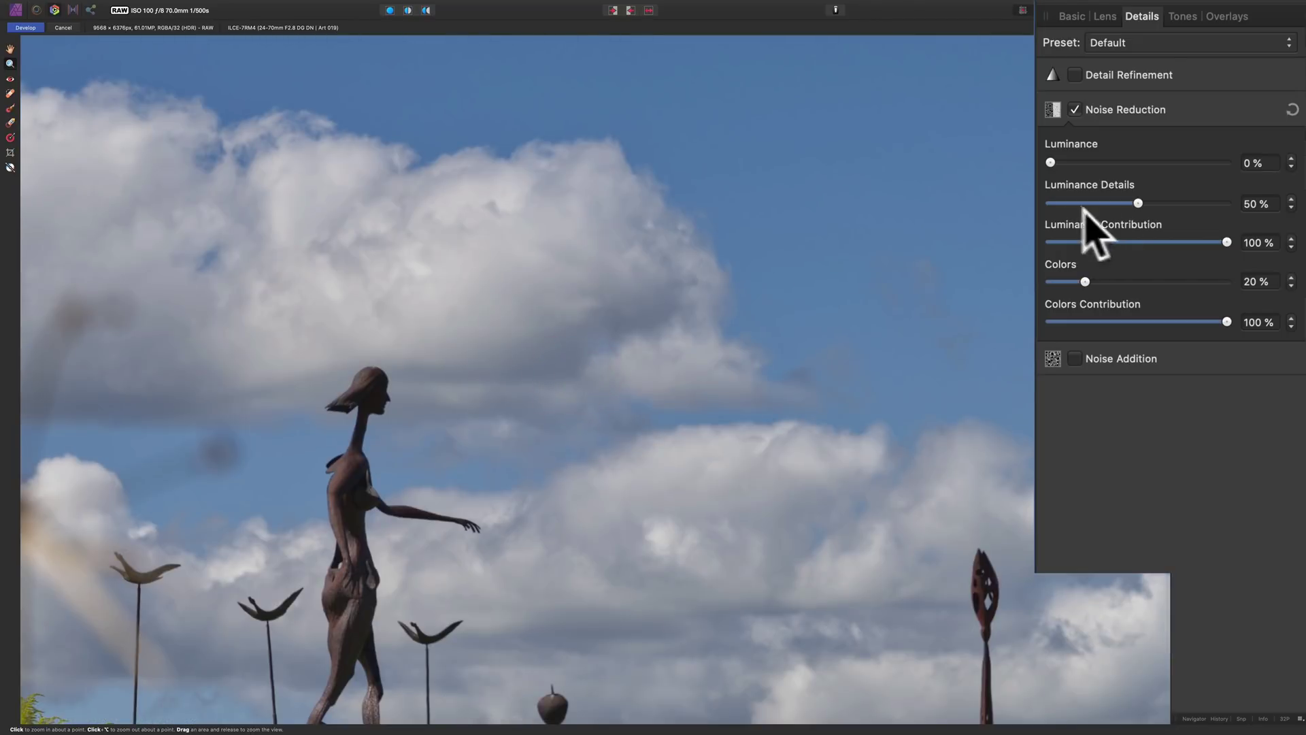
drag(1049, 162, 1074, 162)
click(341, 554)
mouse_move(456, 423)
mouse_down()
mouse_move(417, 446)
mouse_move(475, 411)
mouse_move(191, 540)
mouse_up()
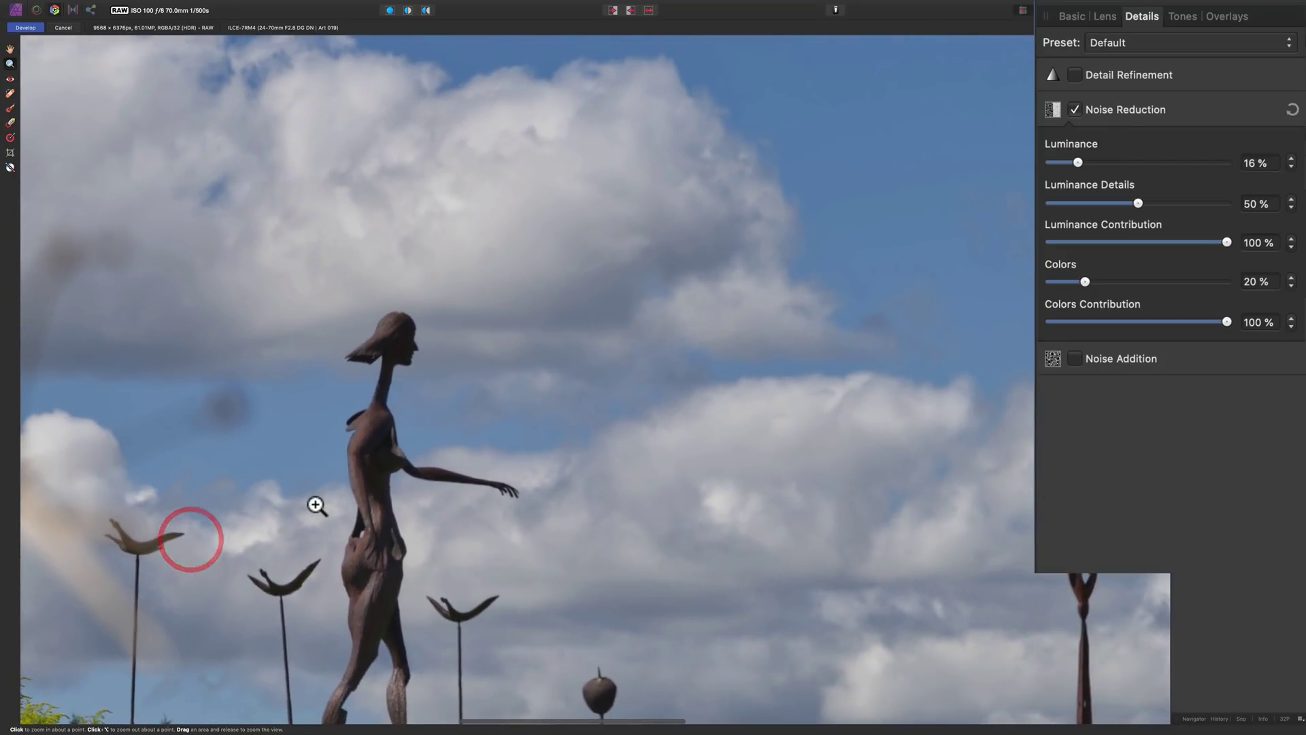
Enable Detail Refinement with a 21 % radius and 14 % amount, checking the sharpness on the yellow flowers before returning to the full photo.
click(1075, 74)
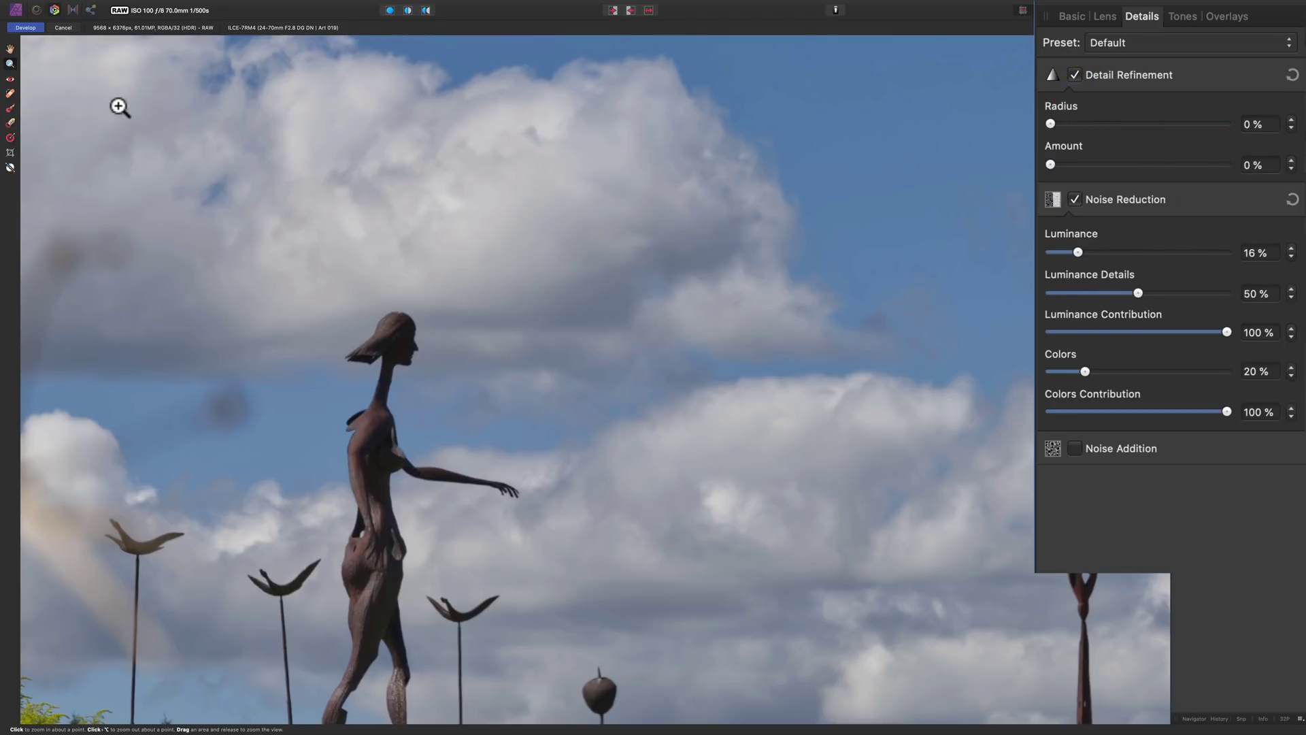
click(10, 49)
drag(374, 471, 558, 274)
drag(452, 554, 247, 314)
drag(758, 336, 655, 364)
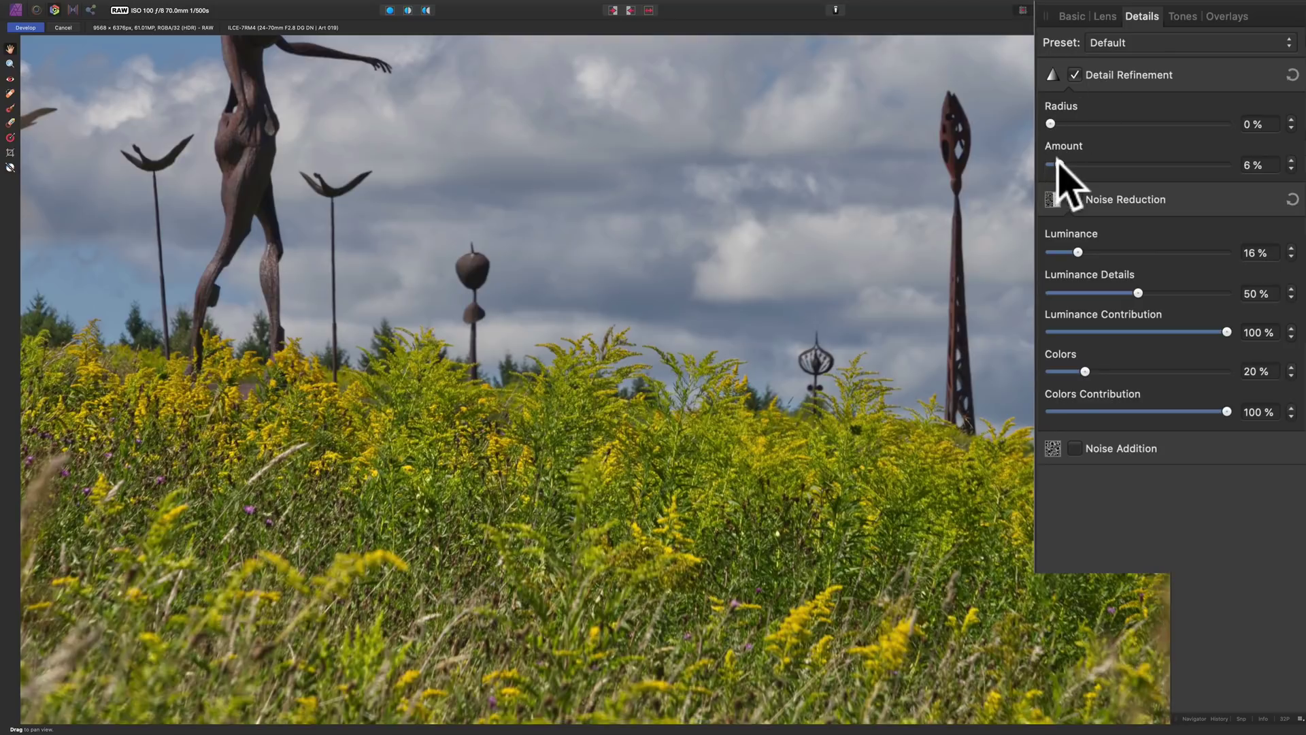
drag(1051, 164, 1087, 123)
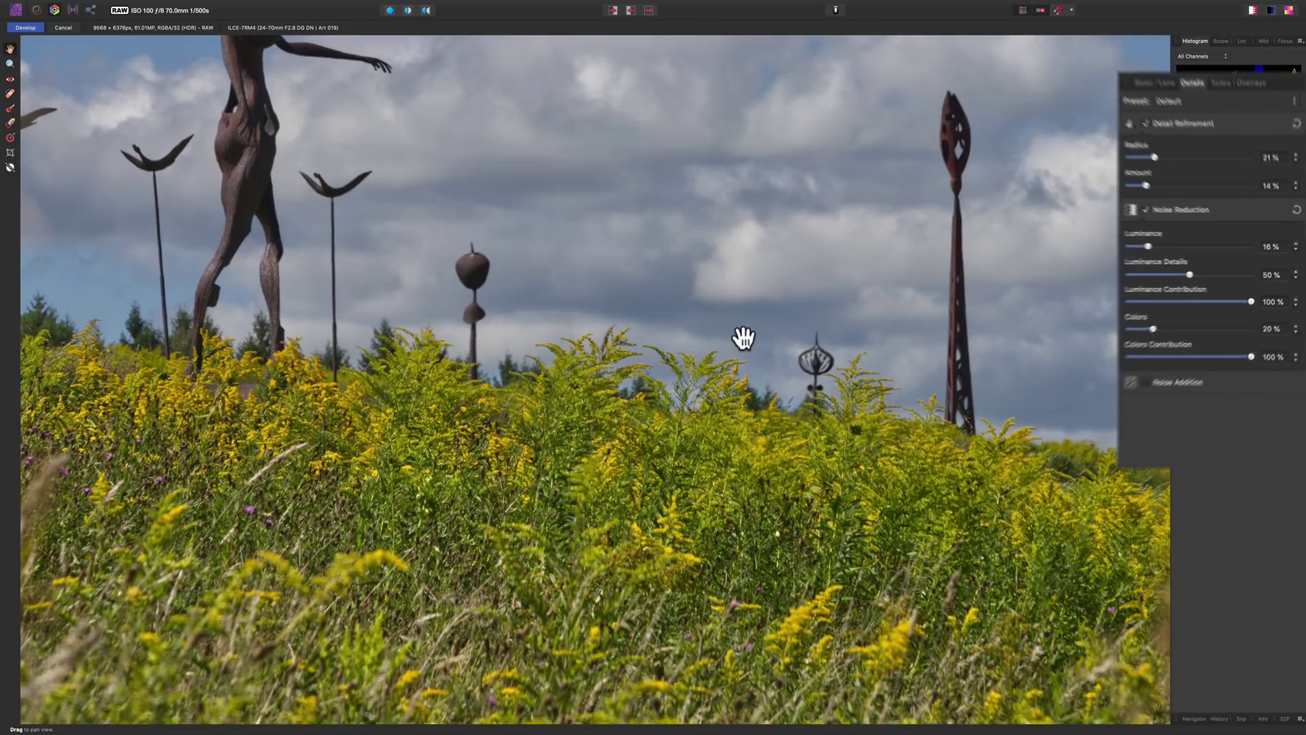
key(super+0)
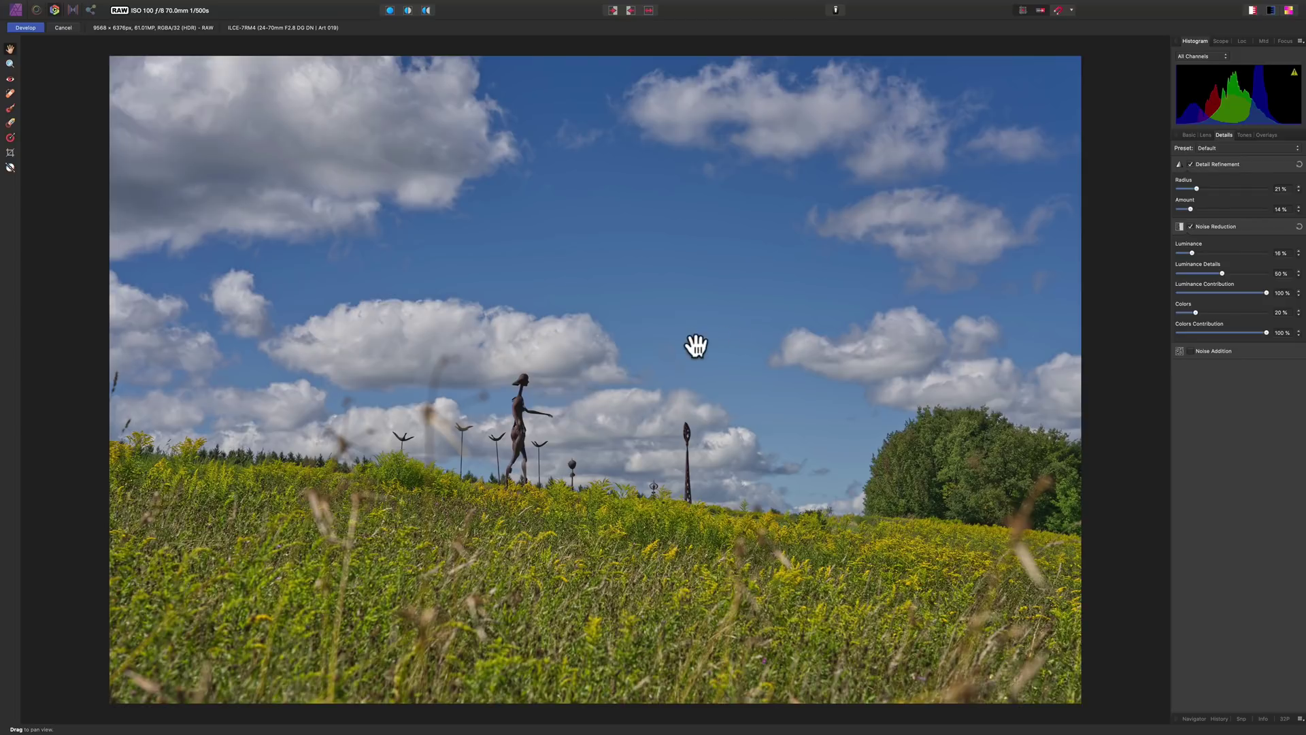
Try the Curves and Black & White tone adjustments on the photo, switching each one off again.
click(1244, 136)
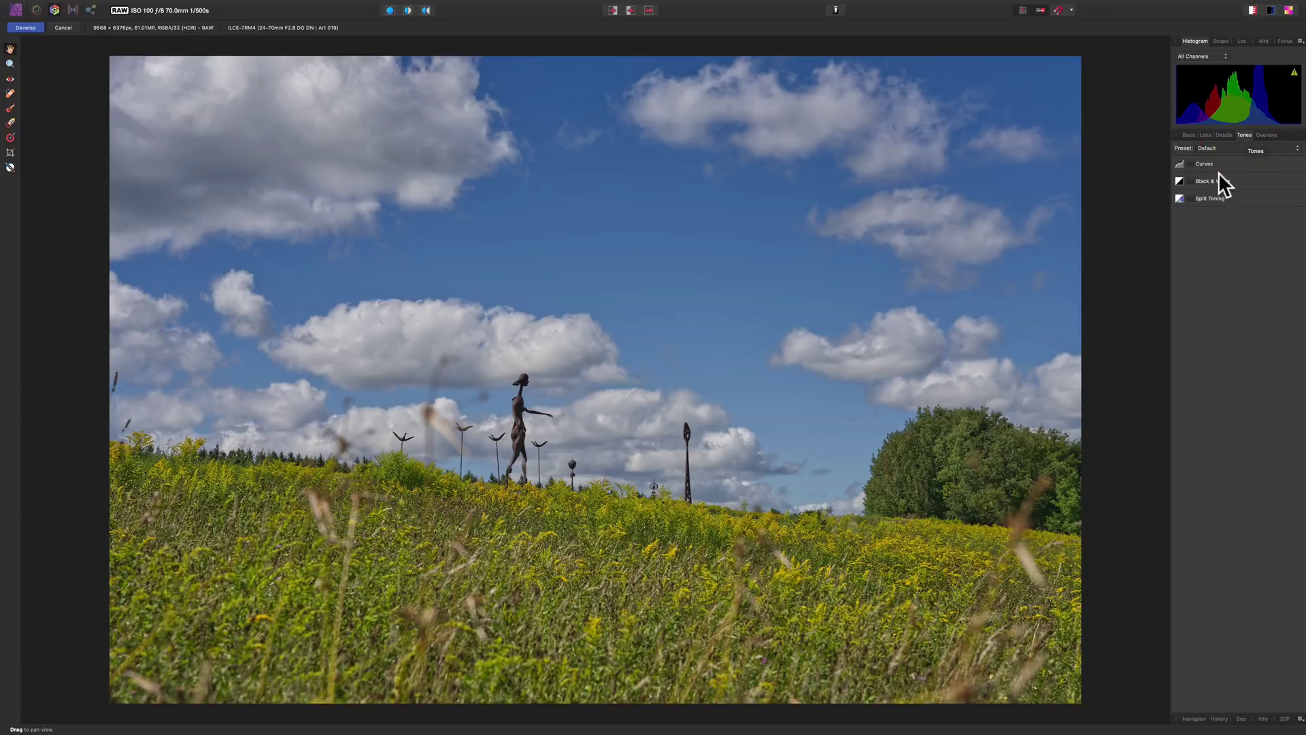
click(1192, 165)
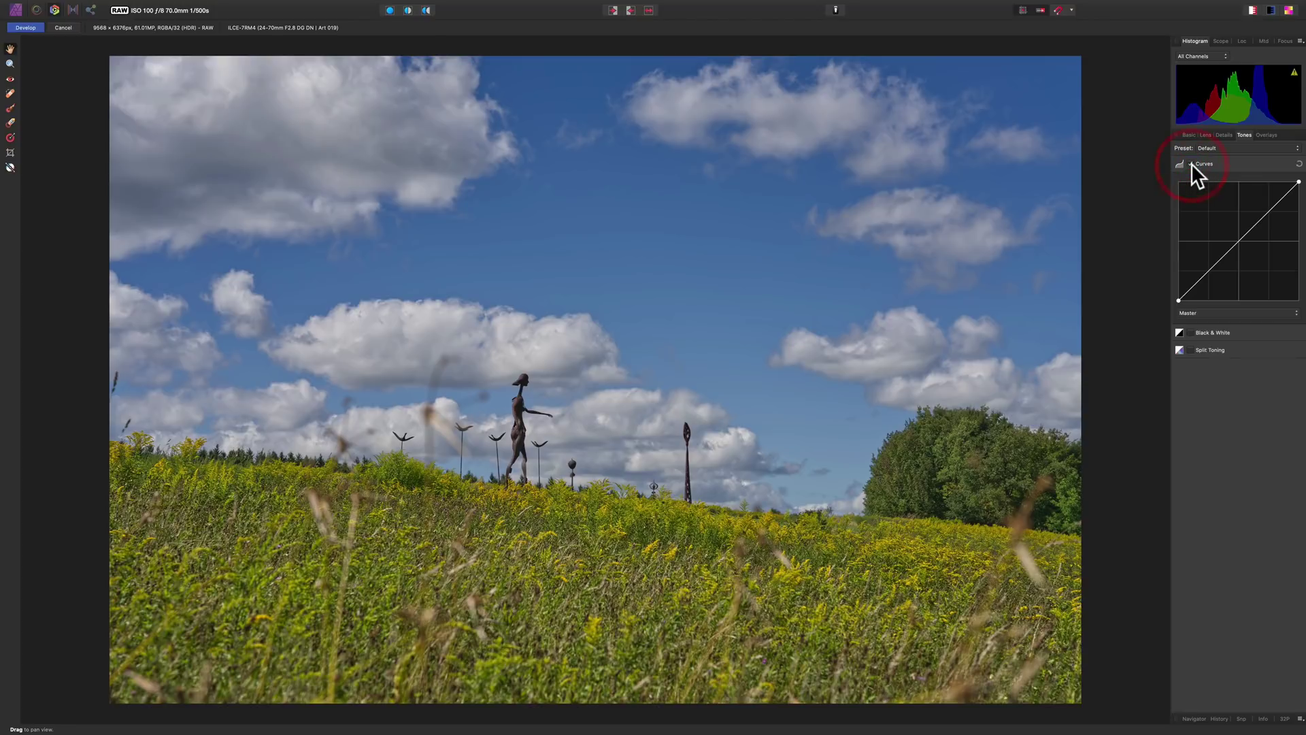
click(1191, 164)
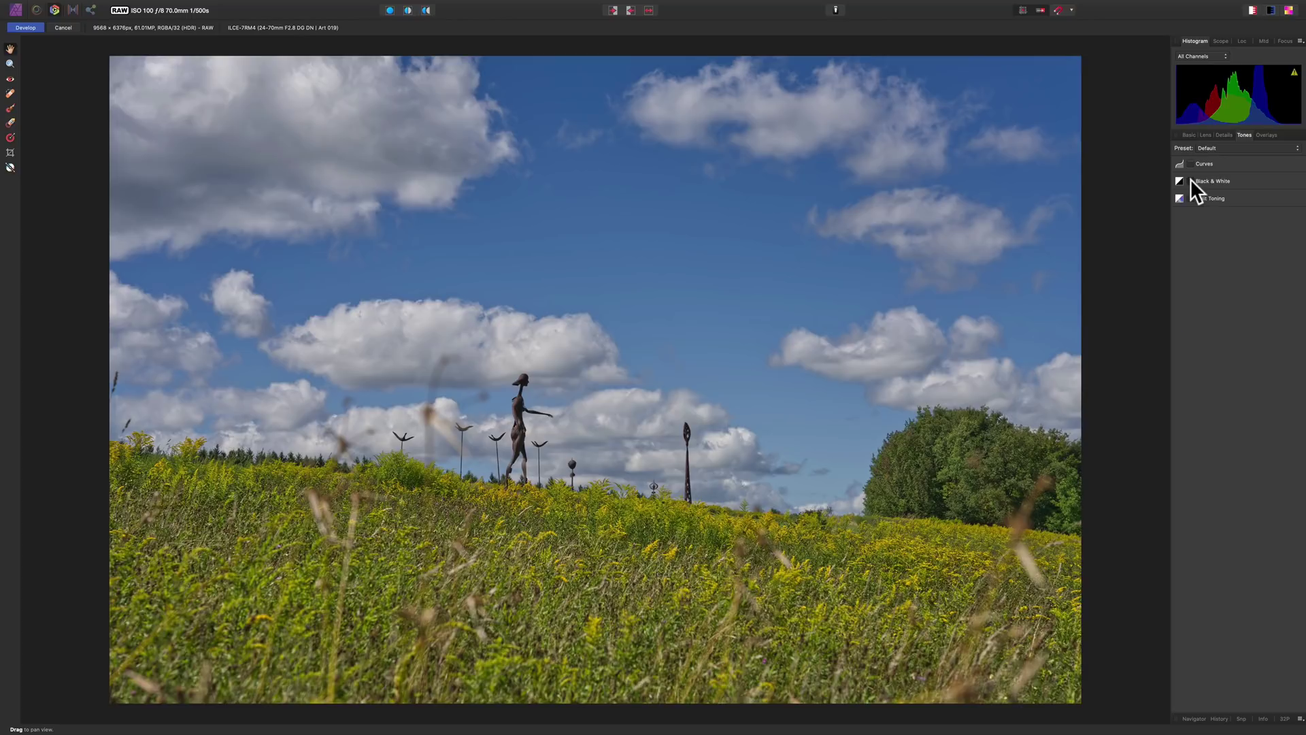
click(1190, 180)
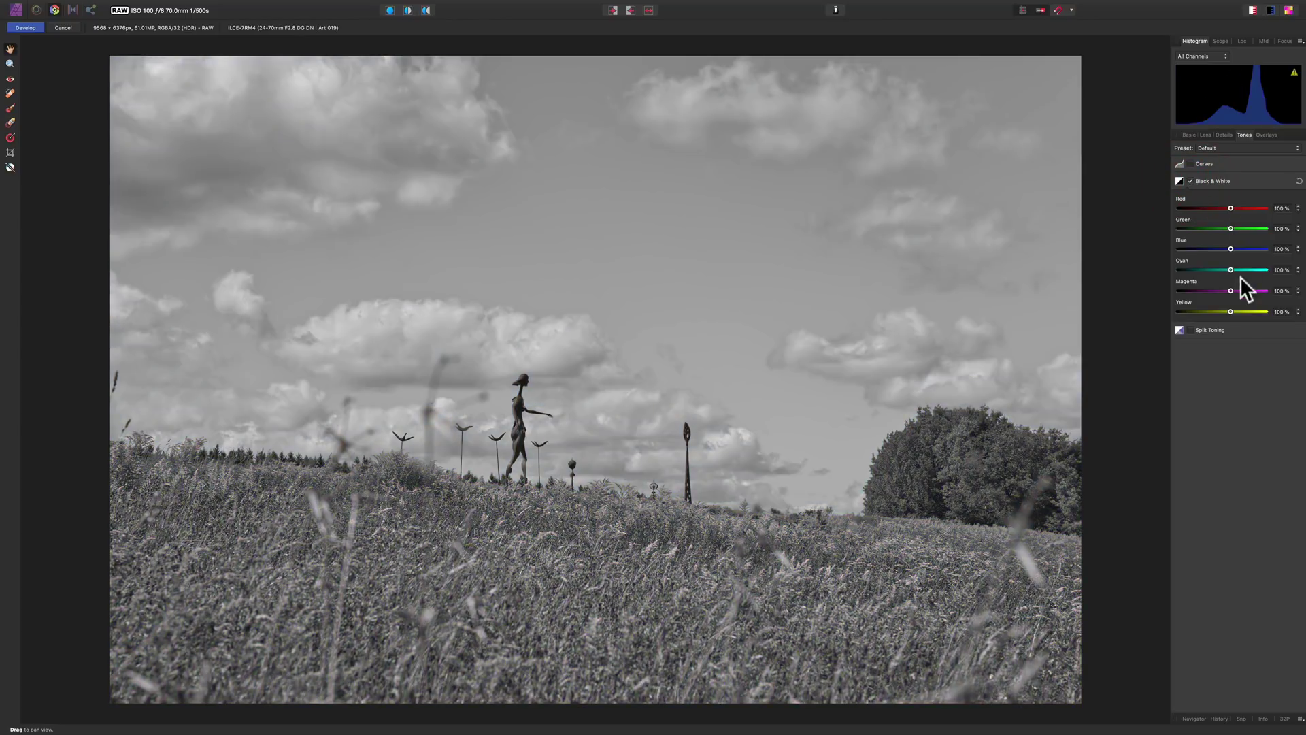
click(1189, 179)
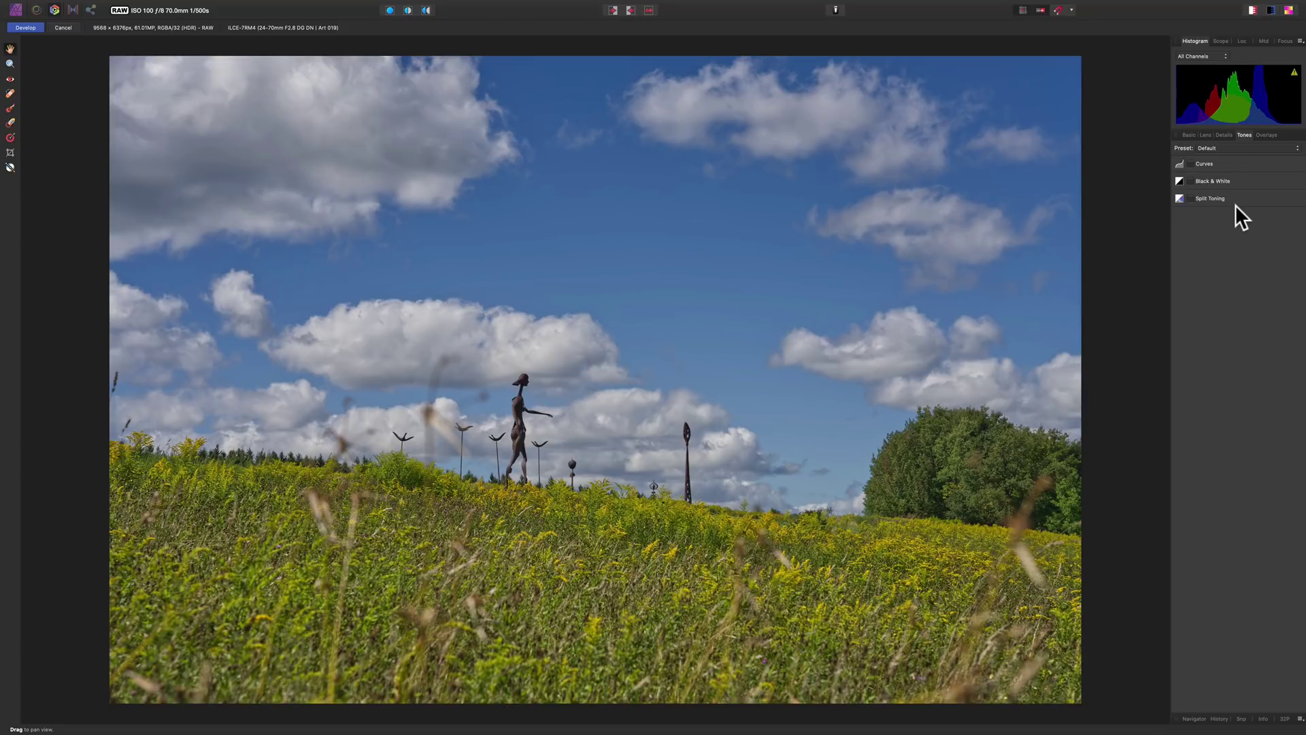
Try a Post Crop Vignette at -9 % intensity, then reset its intensity and turn the vignette off.
click(1263, 134)
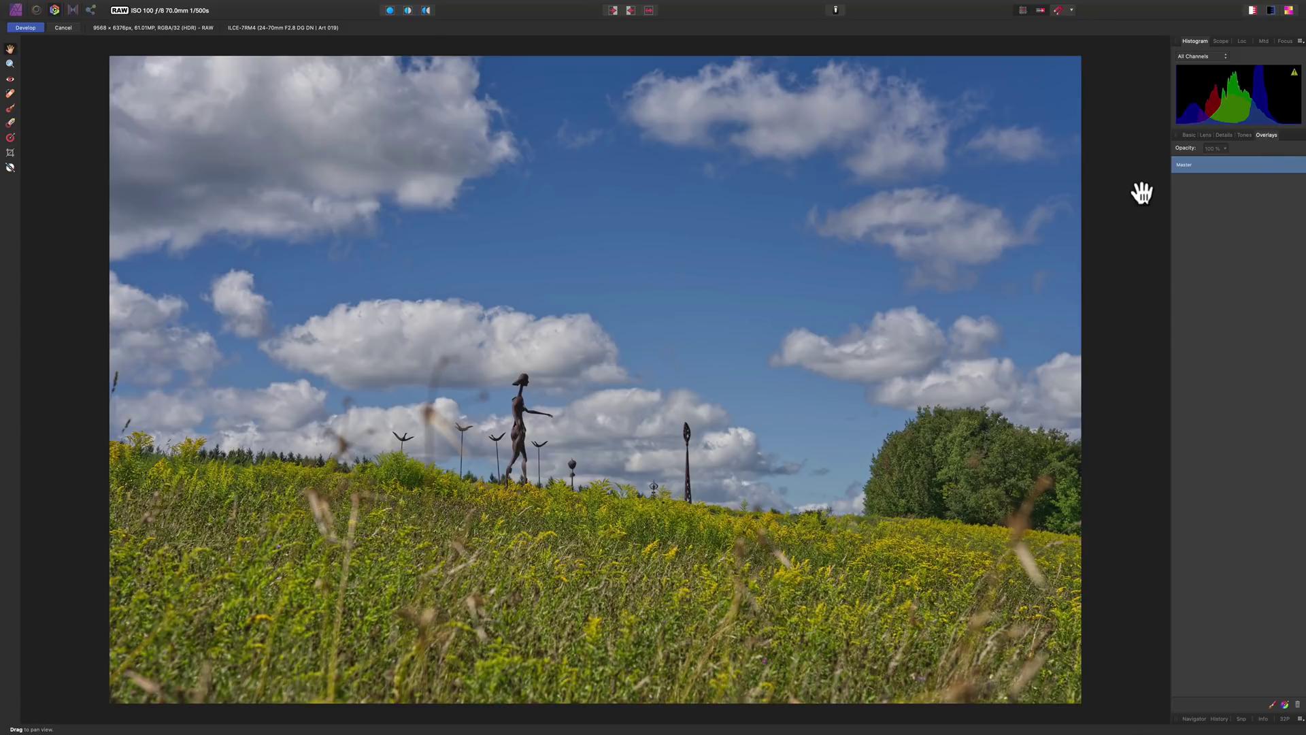
click(1189, 135)
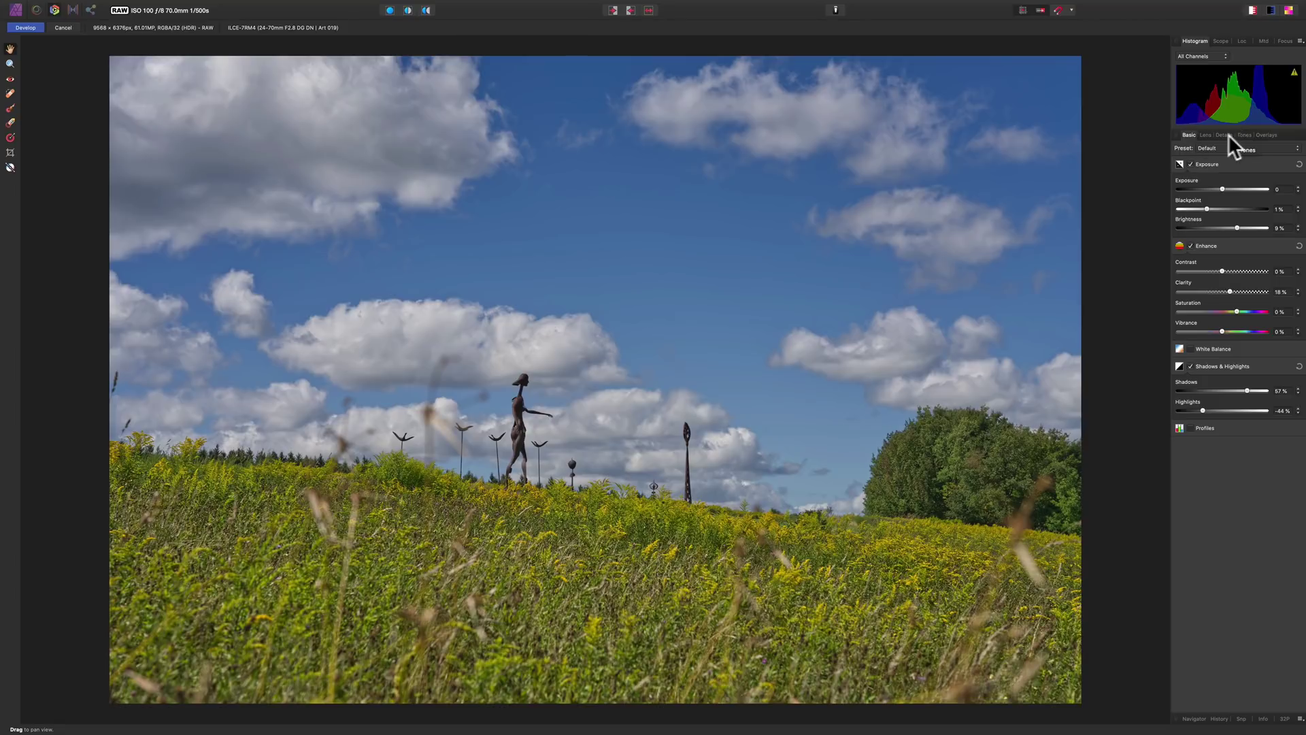
click(1205, 135)
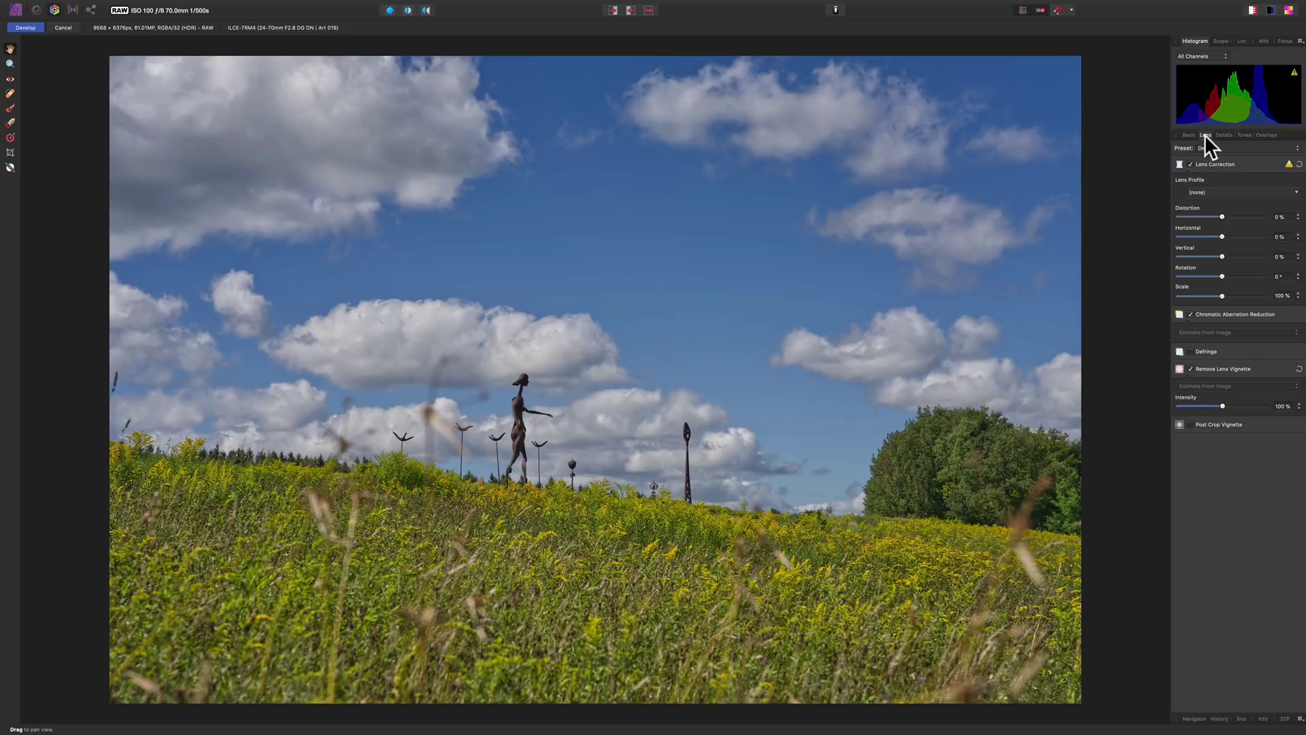
click(1190, 424)
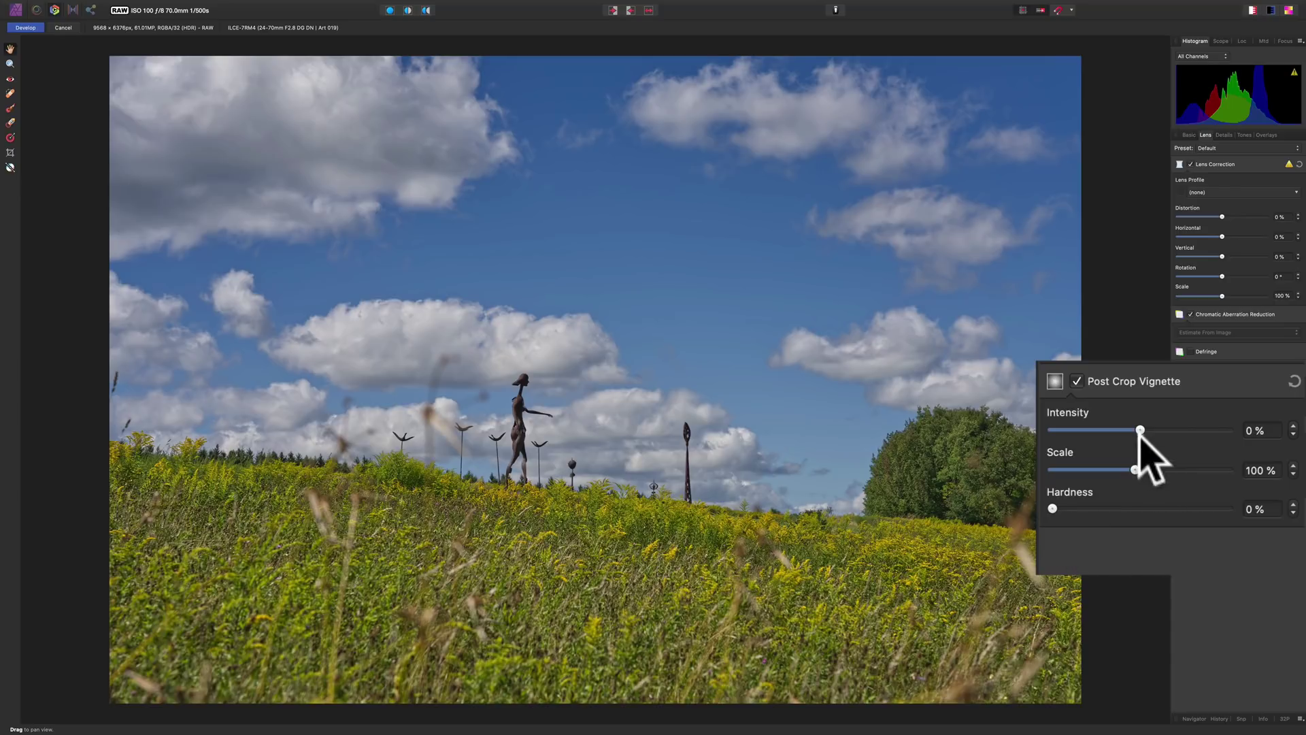
mouse_move(1139, 430)
mouse_down()
mouse_move(1218, 431)
mouse_move(1111, 432)
mouse_move(1132, 431)
mouse_up()
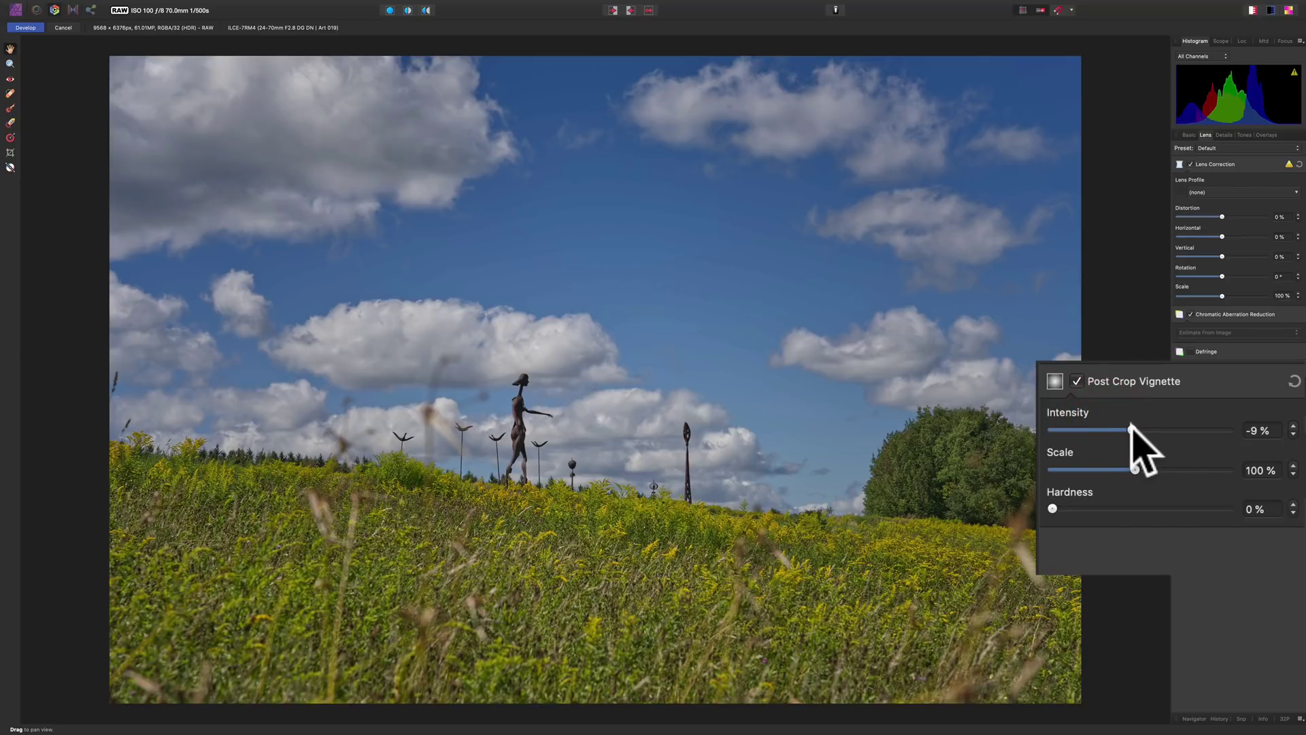
double_click(1132, 431)
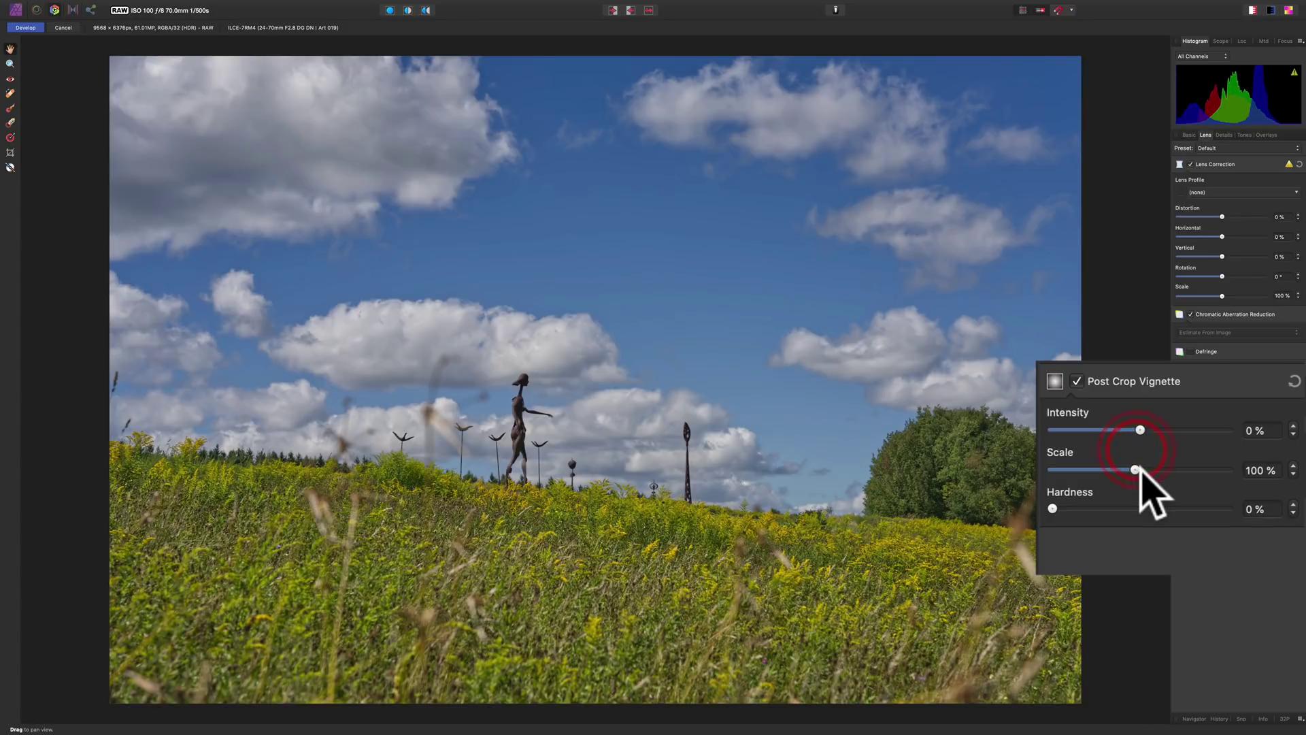
click(1078, 380)
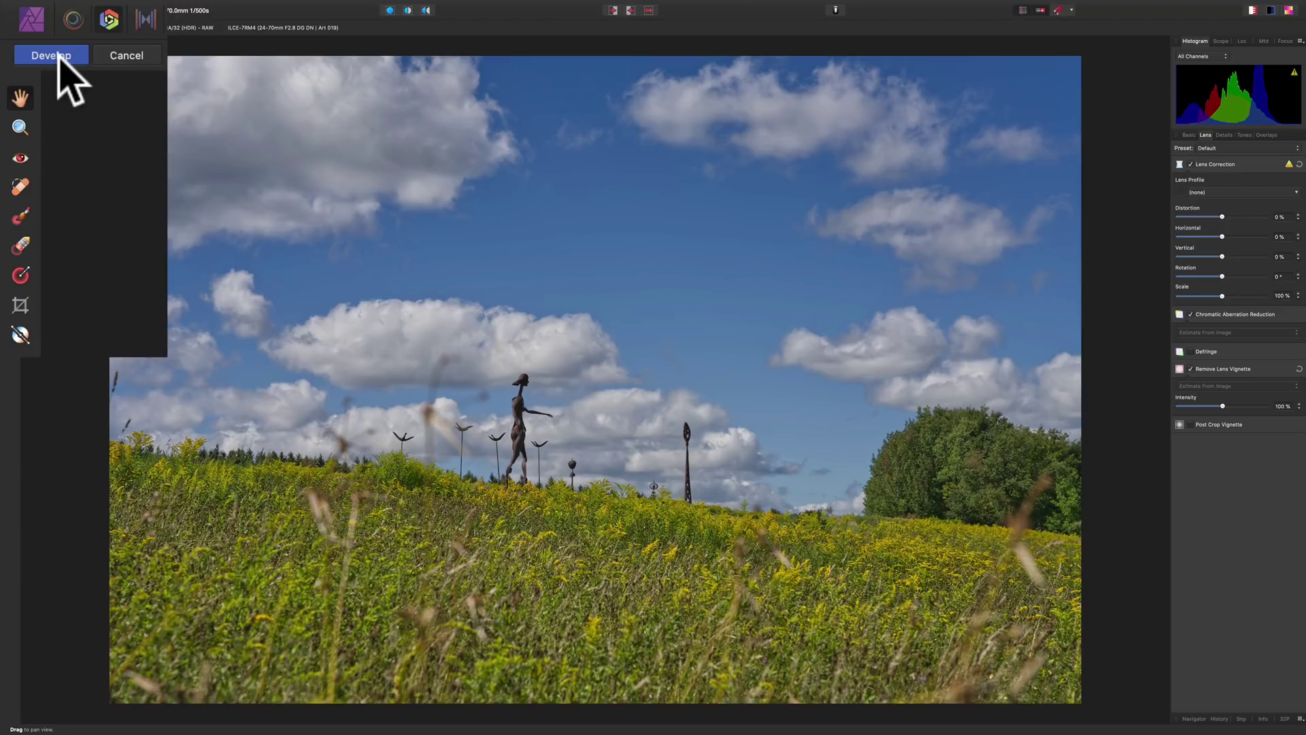
Develop the raw photo with the current settings and show the available adjustment types.
click(29, 27)
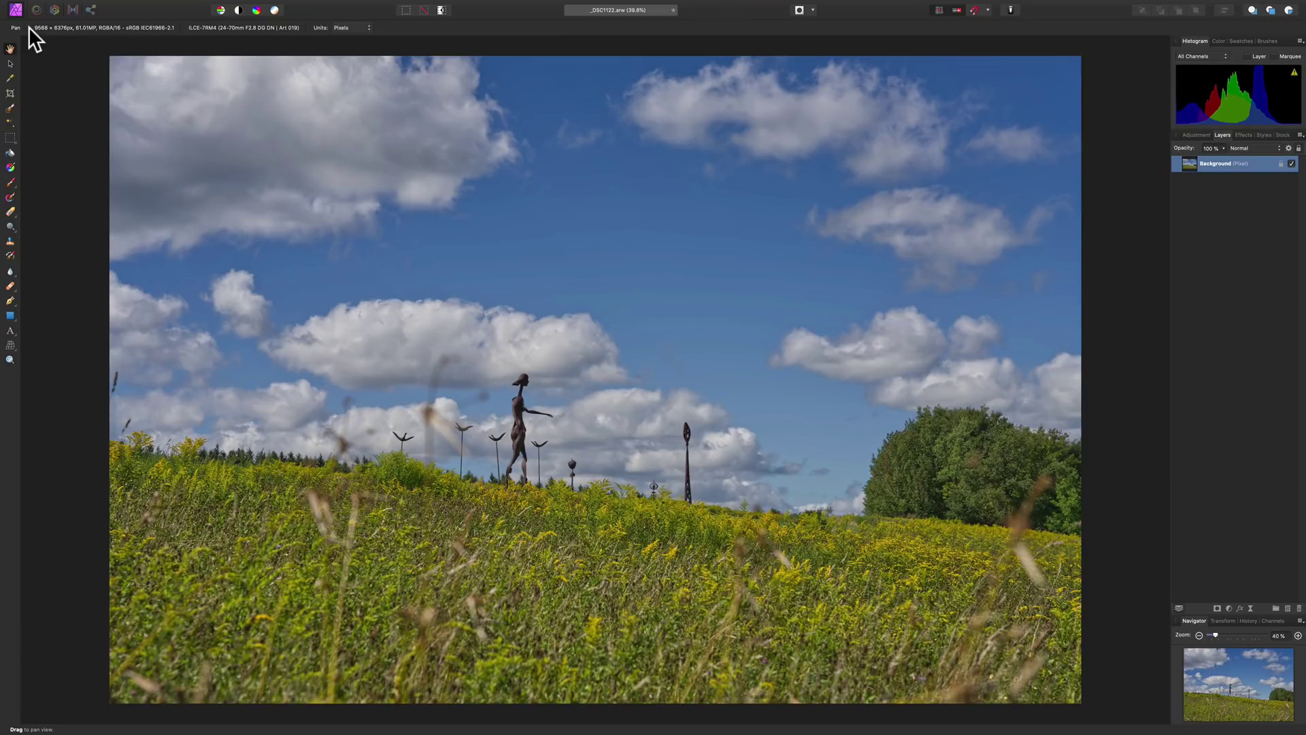
click(1197, 134)
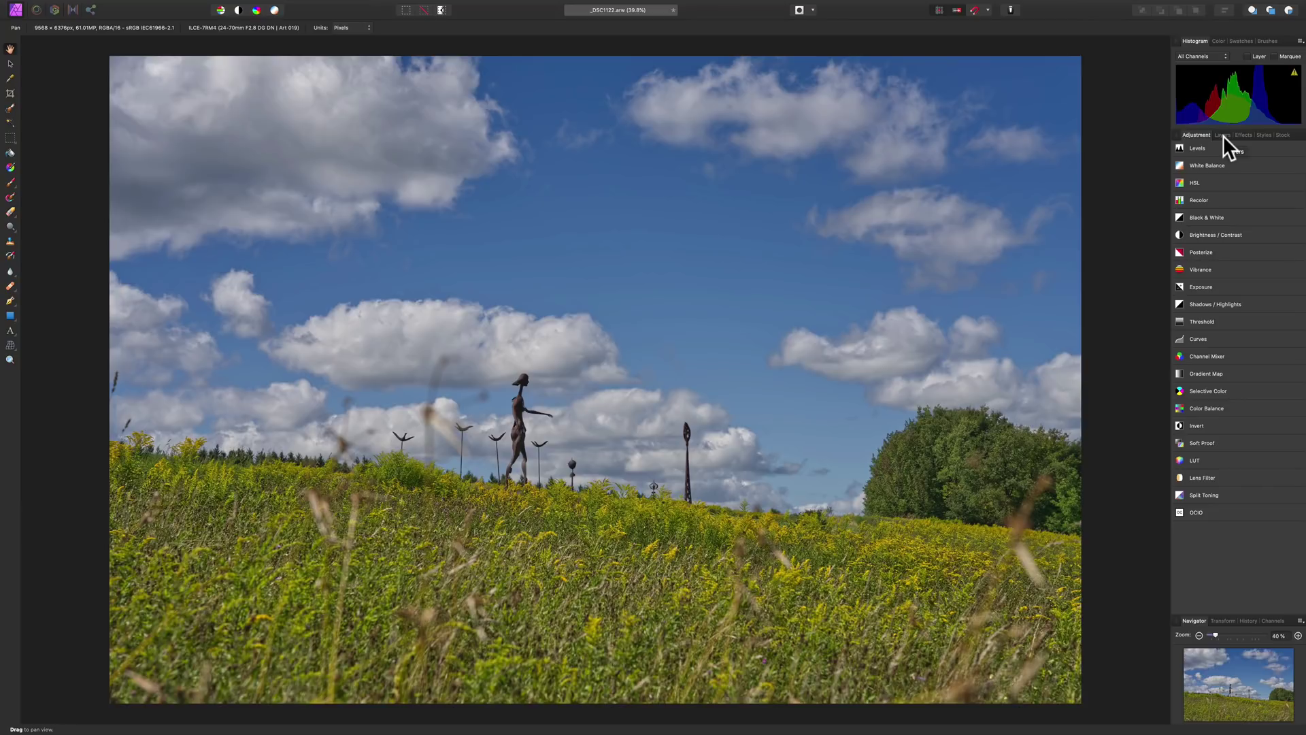
Switch to the Finder desktop and preview the original _DSC1122.arw file, then close the preview.
key(super+q)
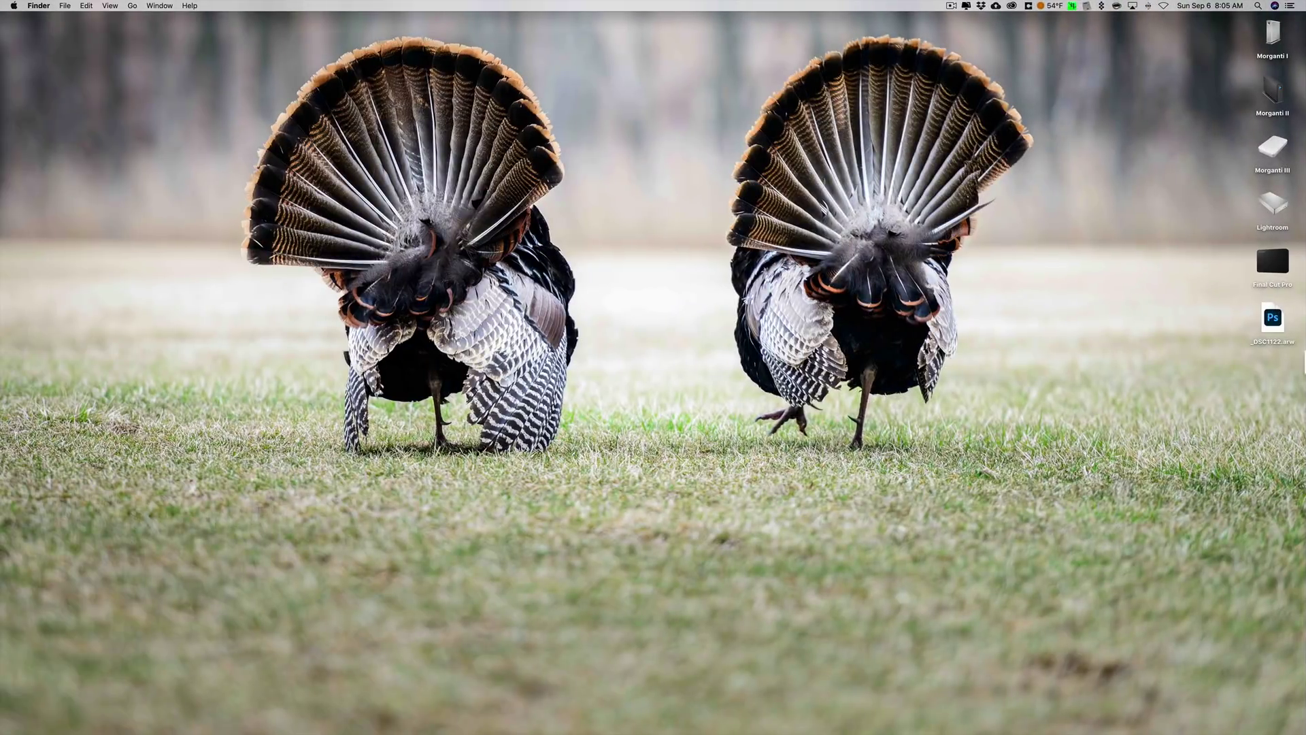
drag(1242, 329, 1011, 307)
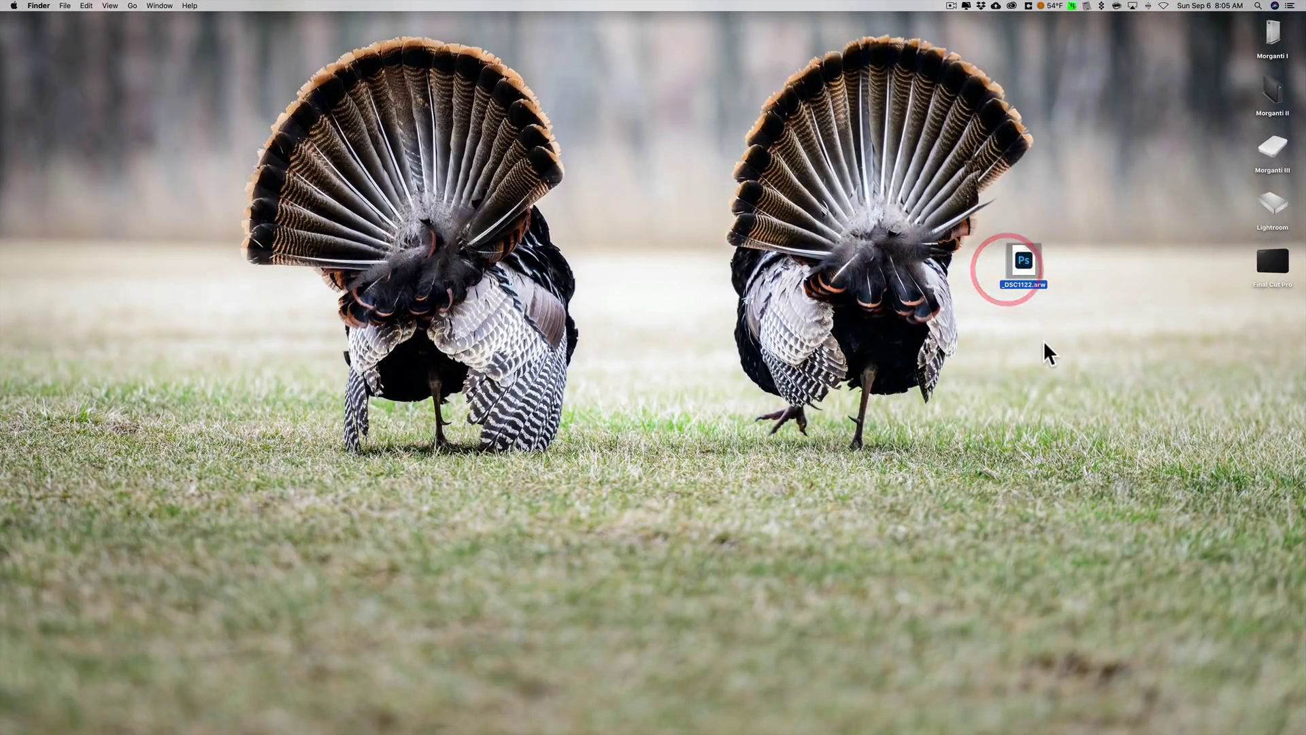
click(1027, 264)
key(space)
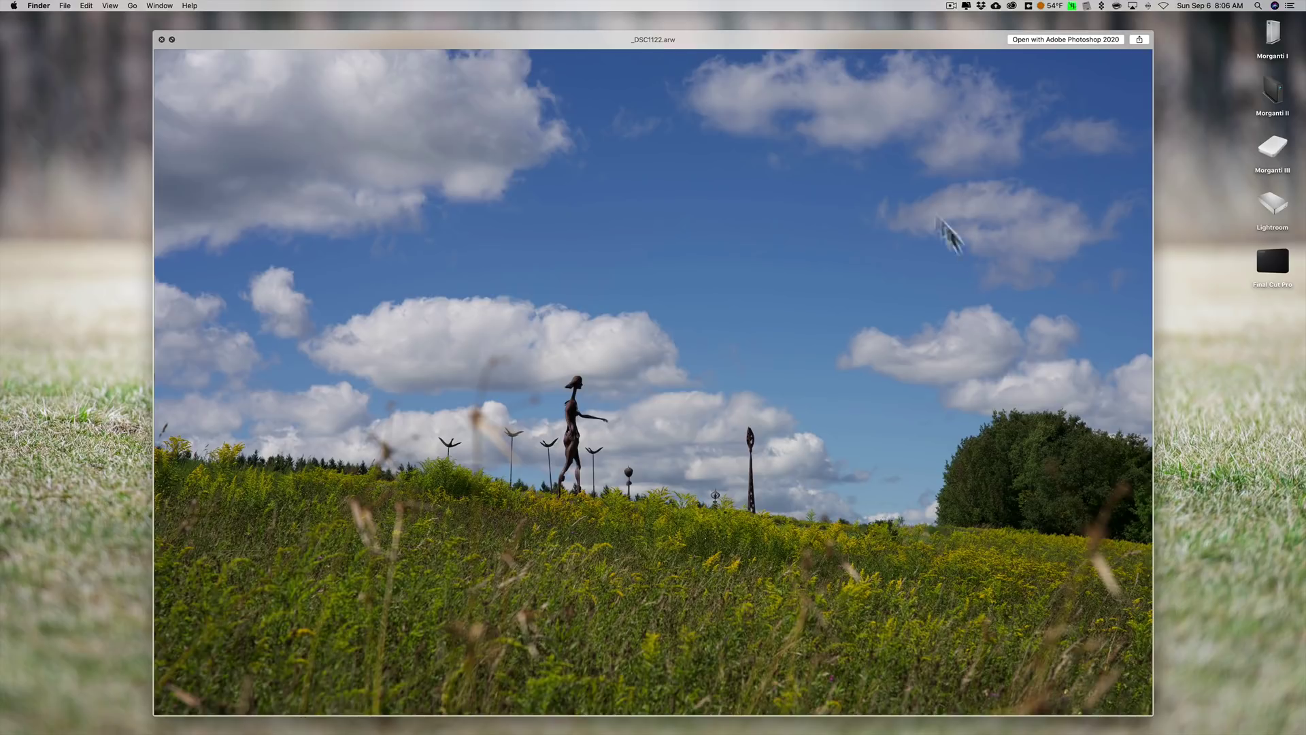
click(162, 39)
drag(1022, 255, 1106, 268)
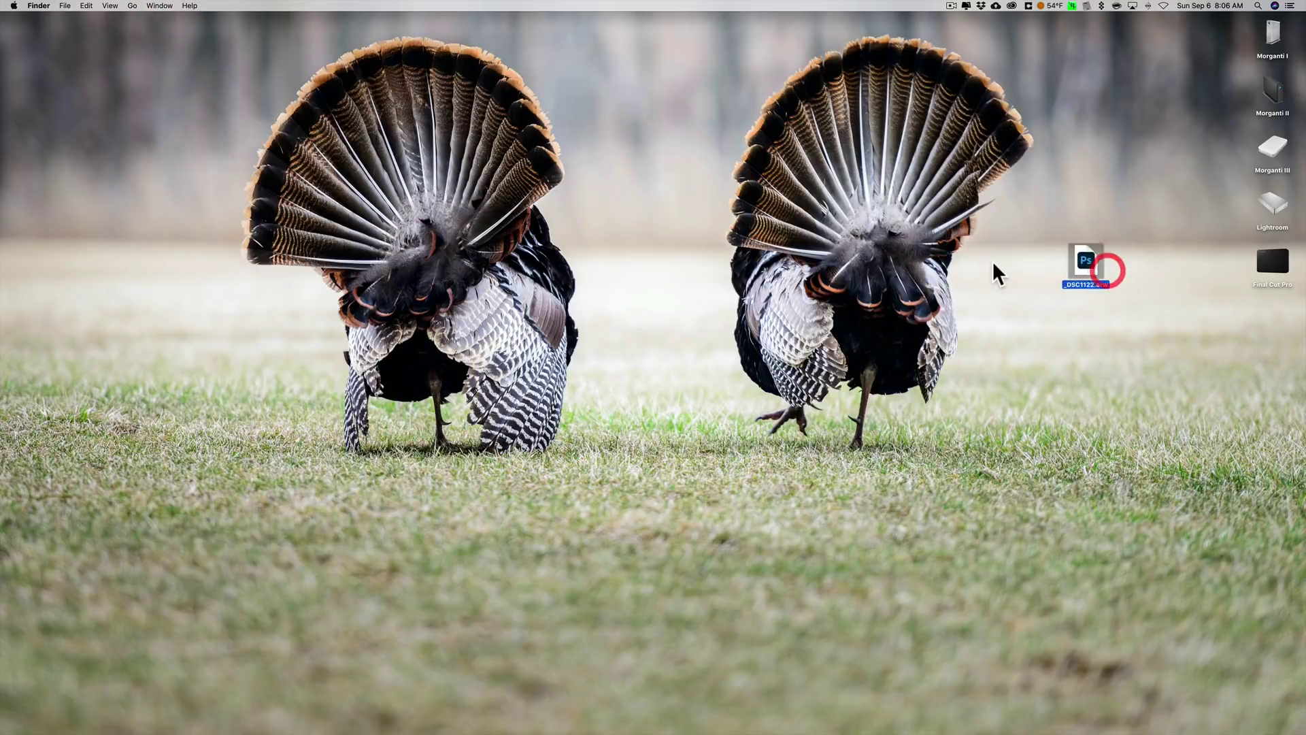
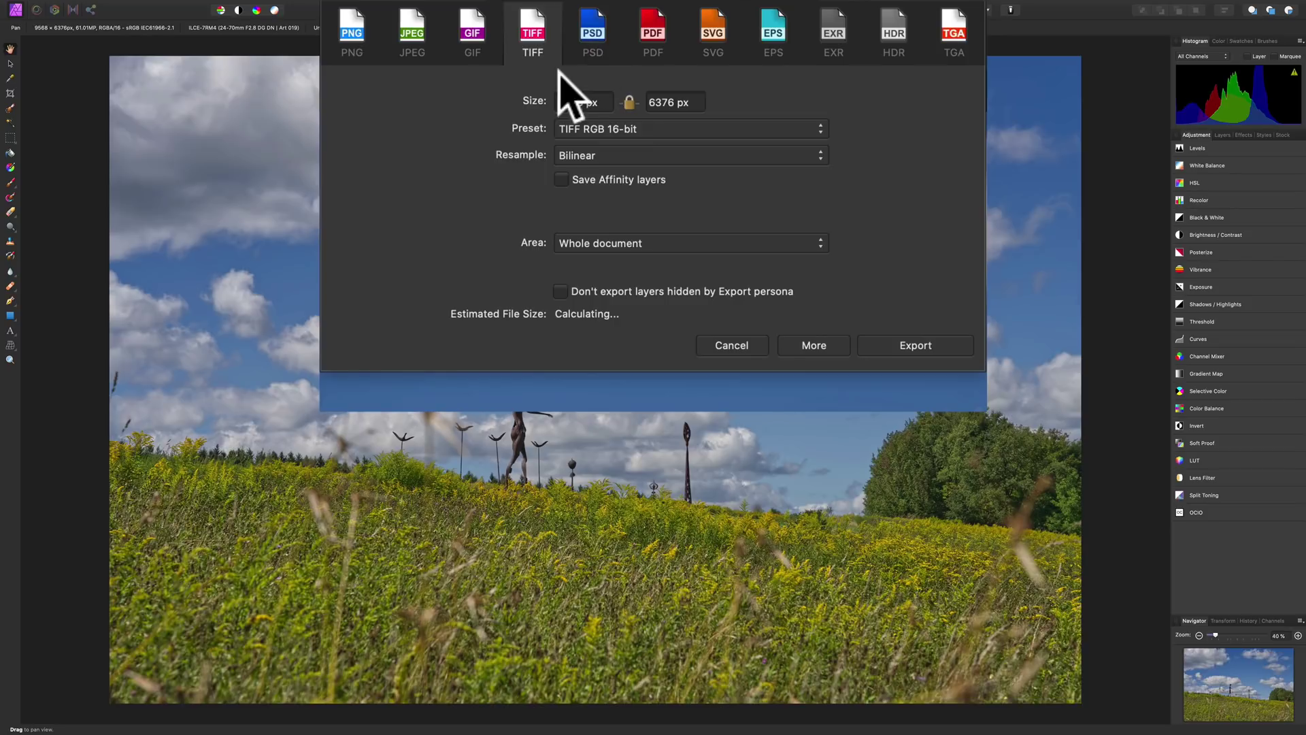
Choose JPEG as the export format and set the image width to 1080 px with the proportions locked.
click(411, 34)
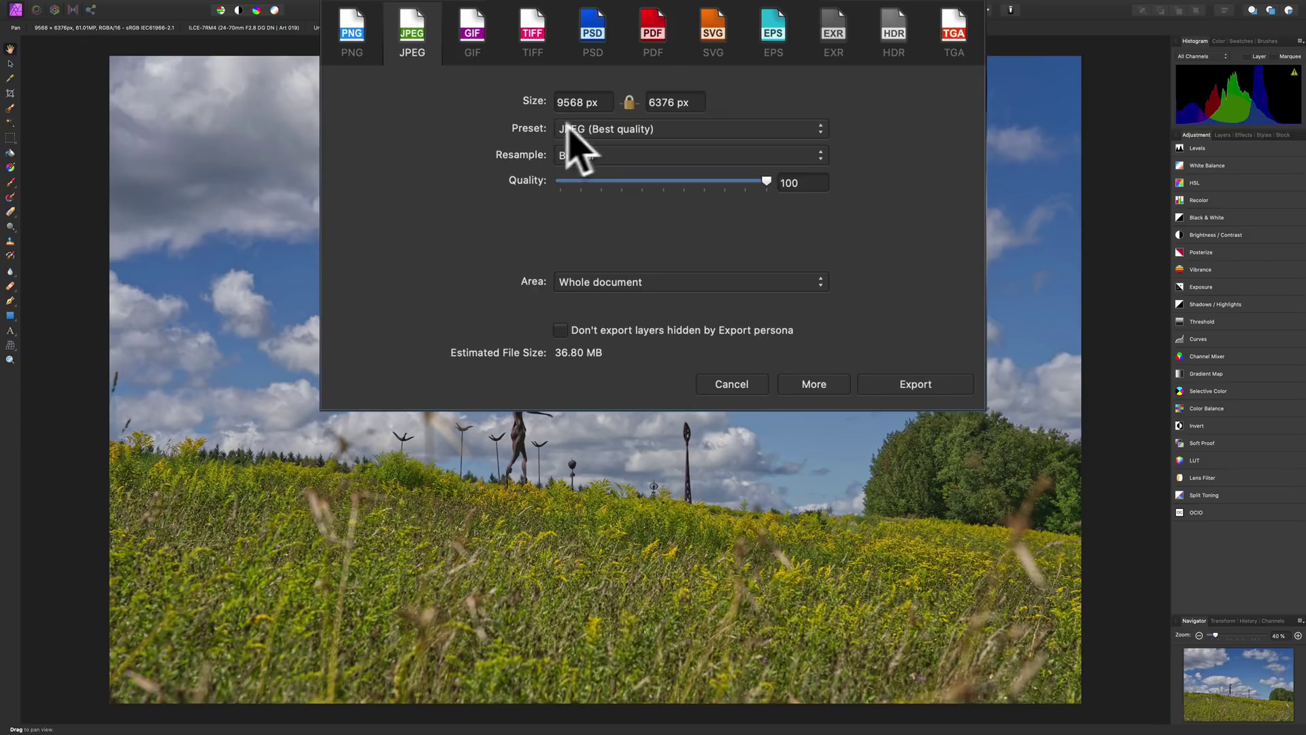
click(588, 101)
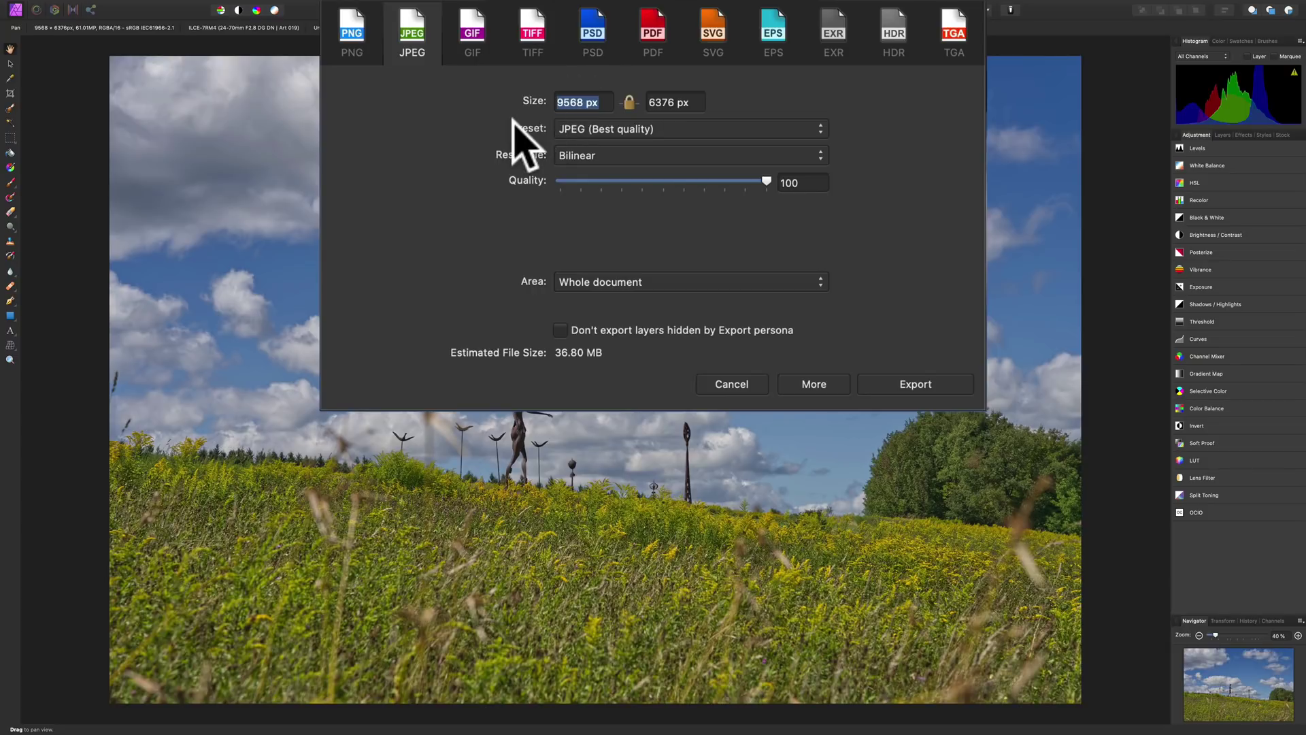
text(18)
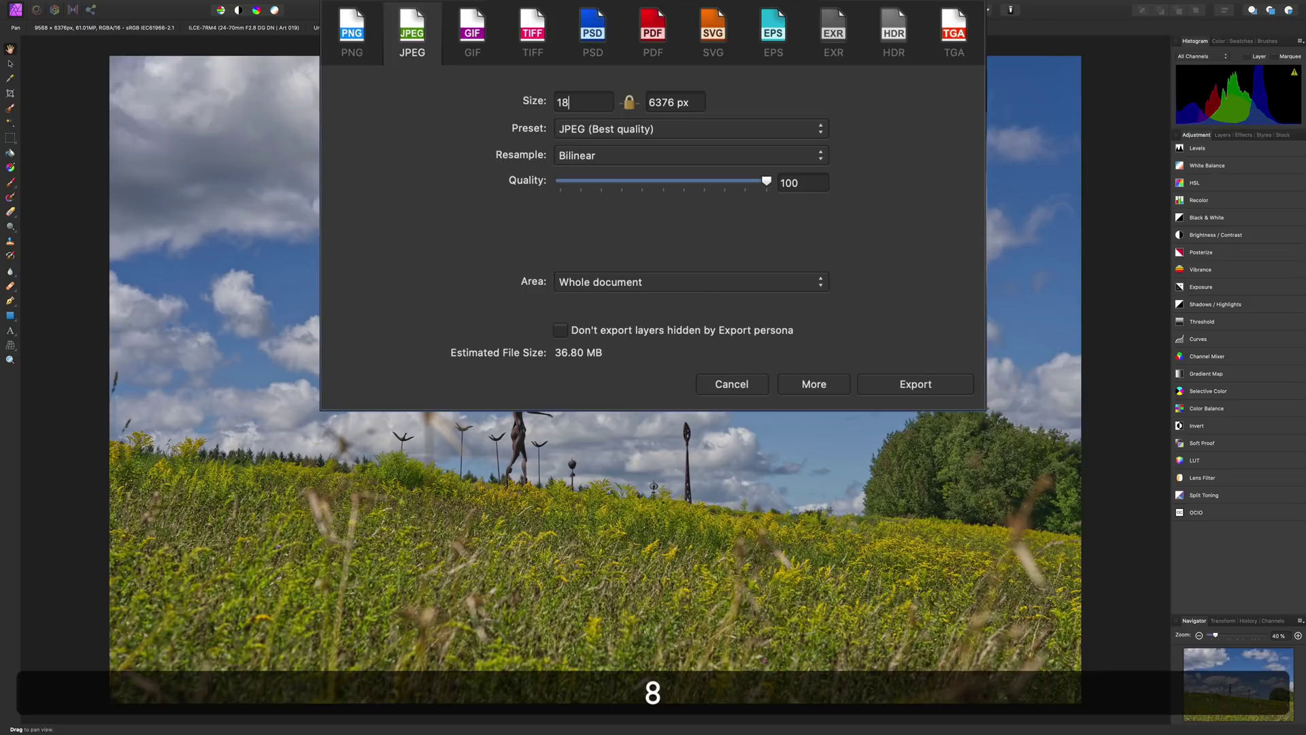
text(0)
key(BackSpace)
key(BackSpace)
text(080)
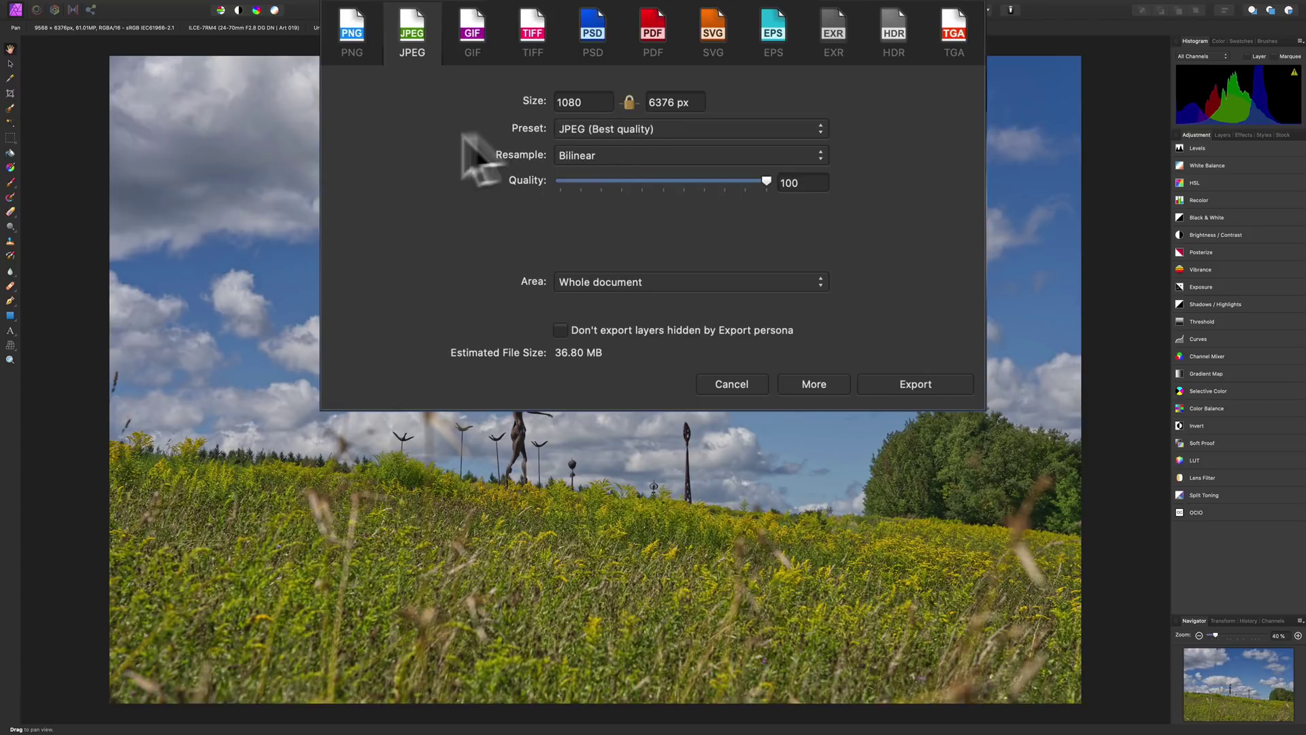
key(Tab)
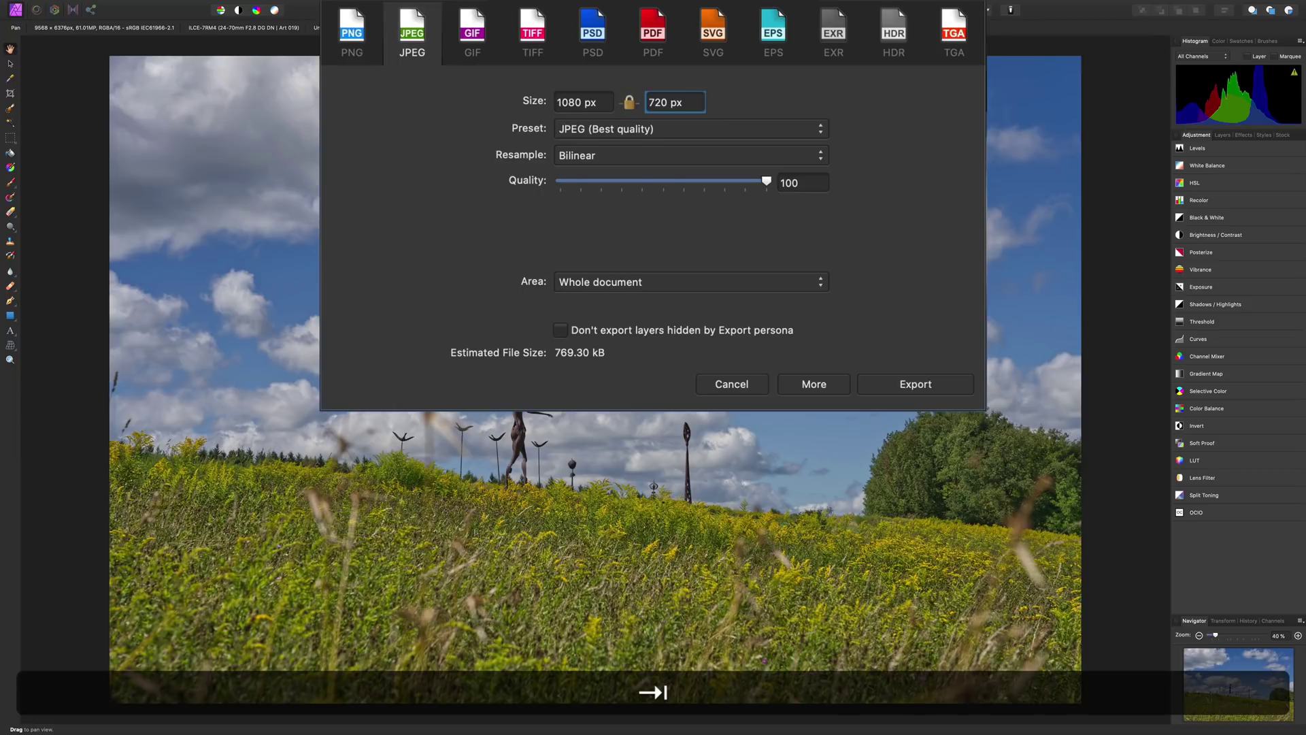
Review the export's preset, resampling and area options, keeping JPEG (Best quality), Bilinear and Whole document.
click(623, 129)
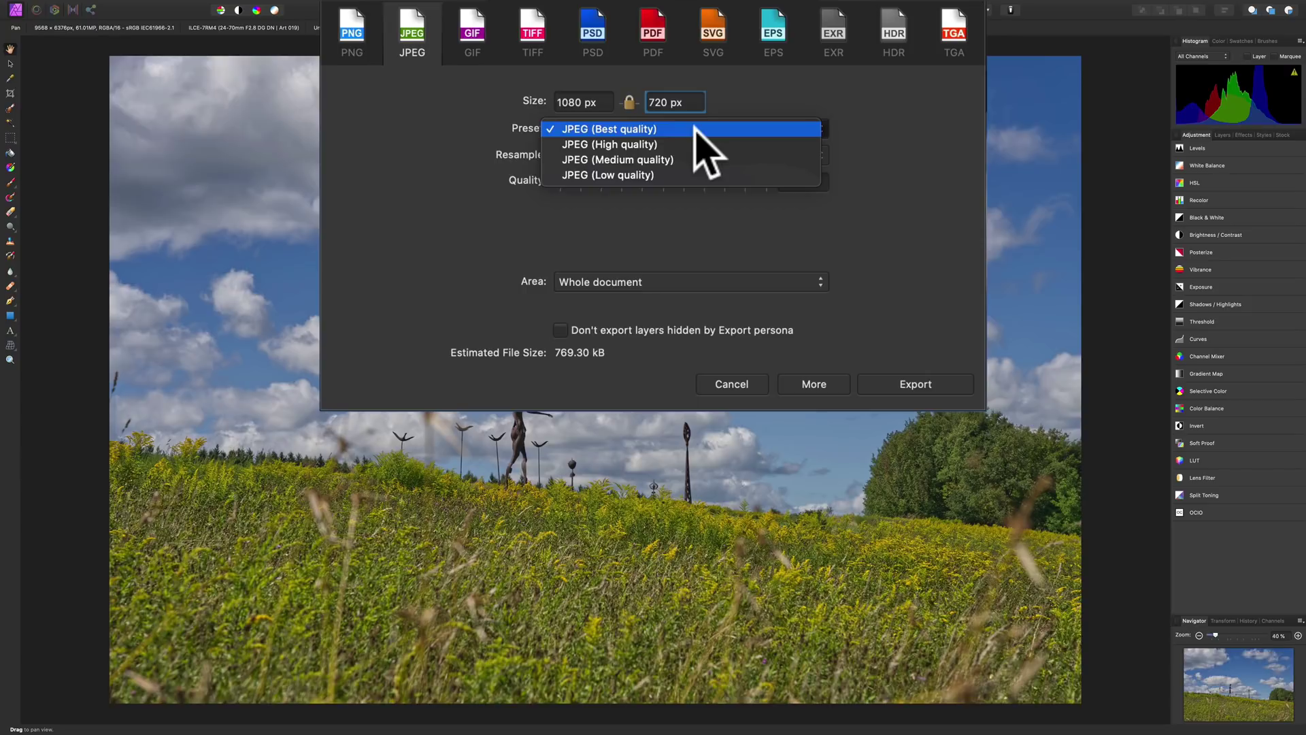
click(695, 128)
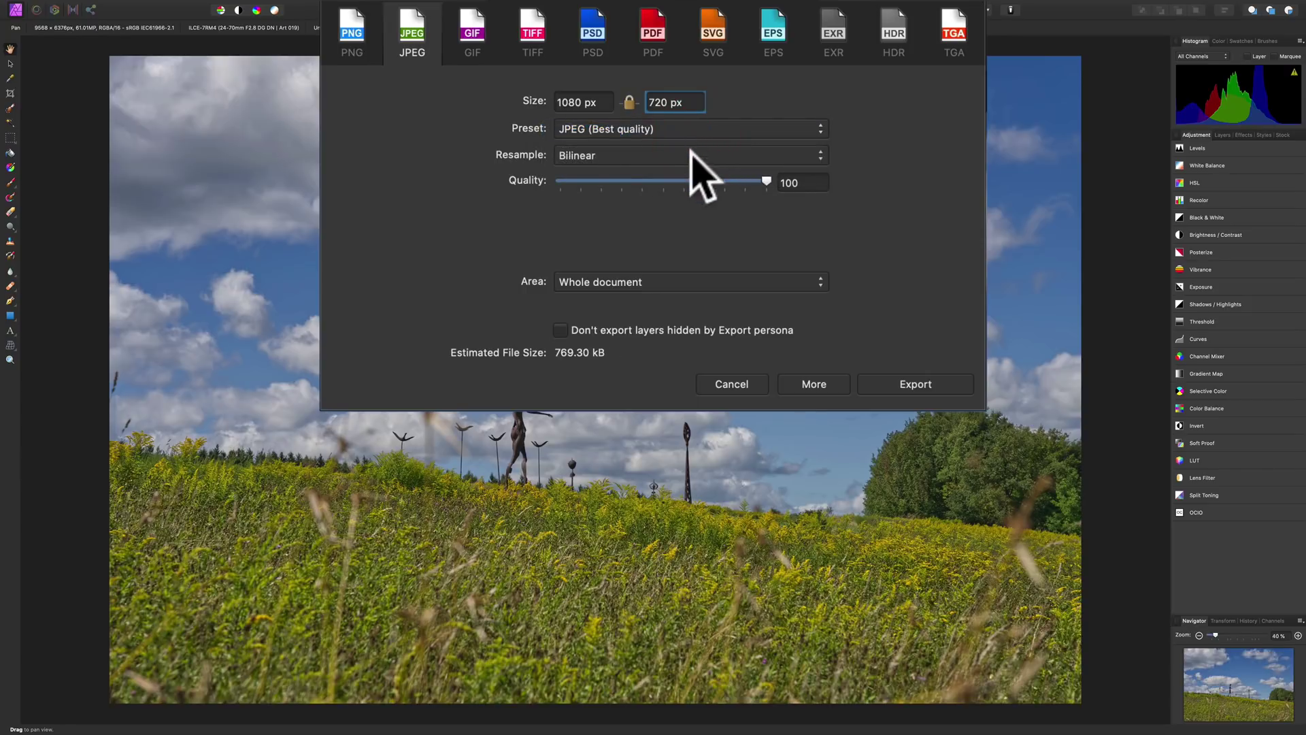
click(658, 155)
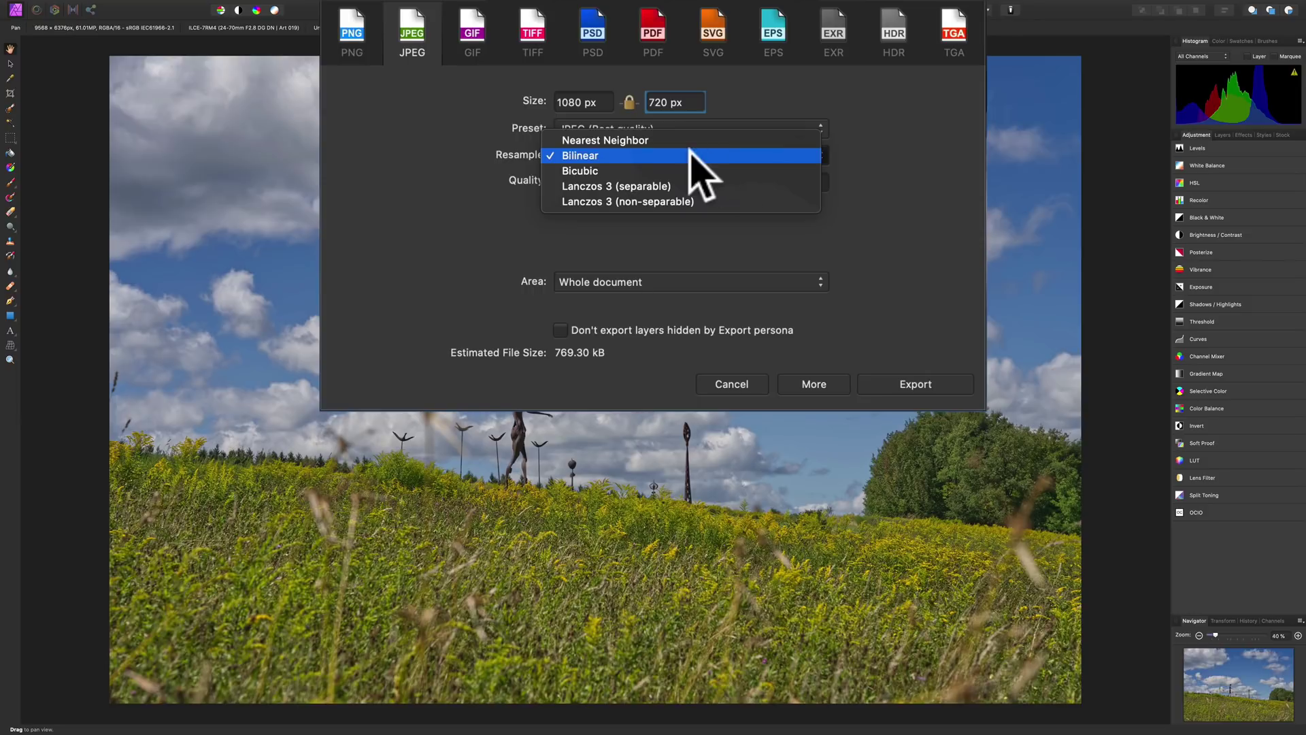
click(742, 150)
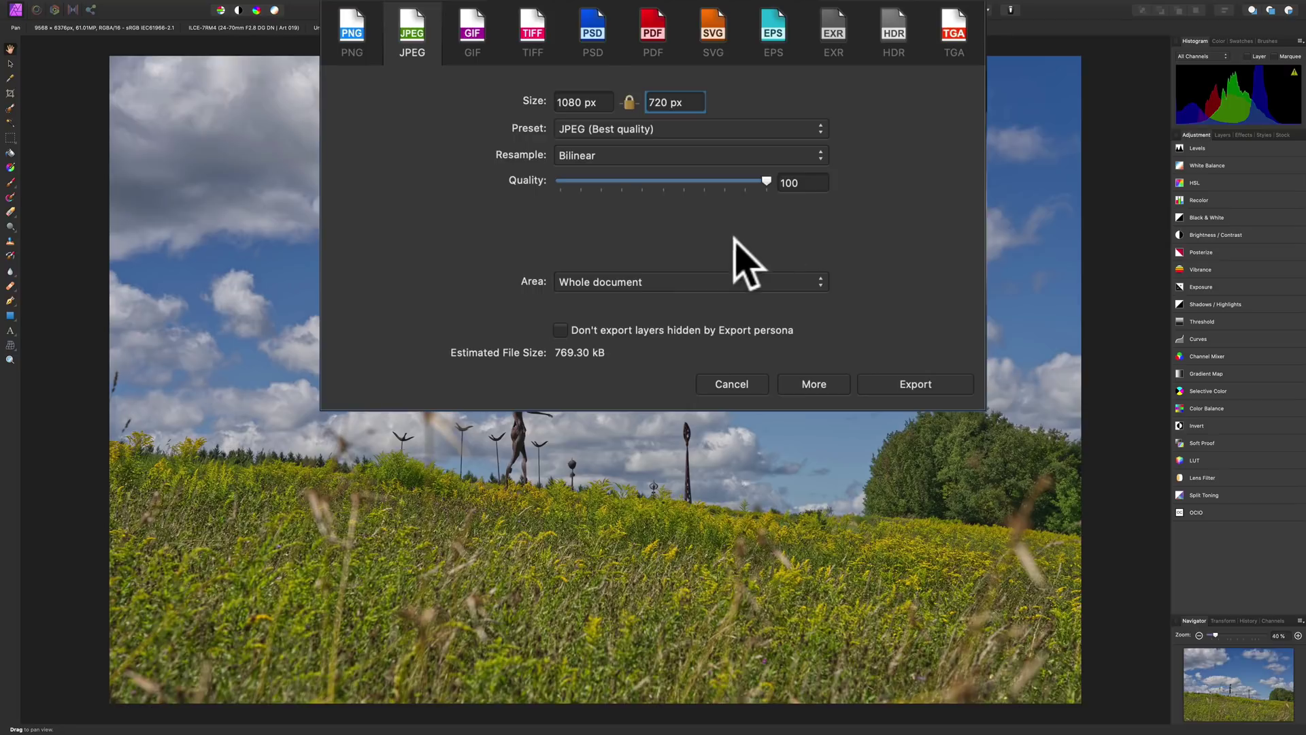
click(822, 282)
click(872, 293)
Export the photo to the iCloud Desktop folder under the file name Sculpture Park.jpg.
click(915, 384)
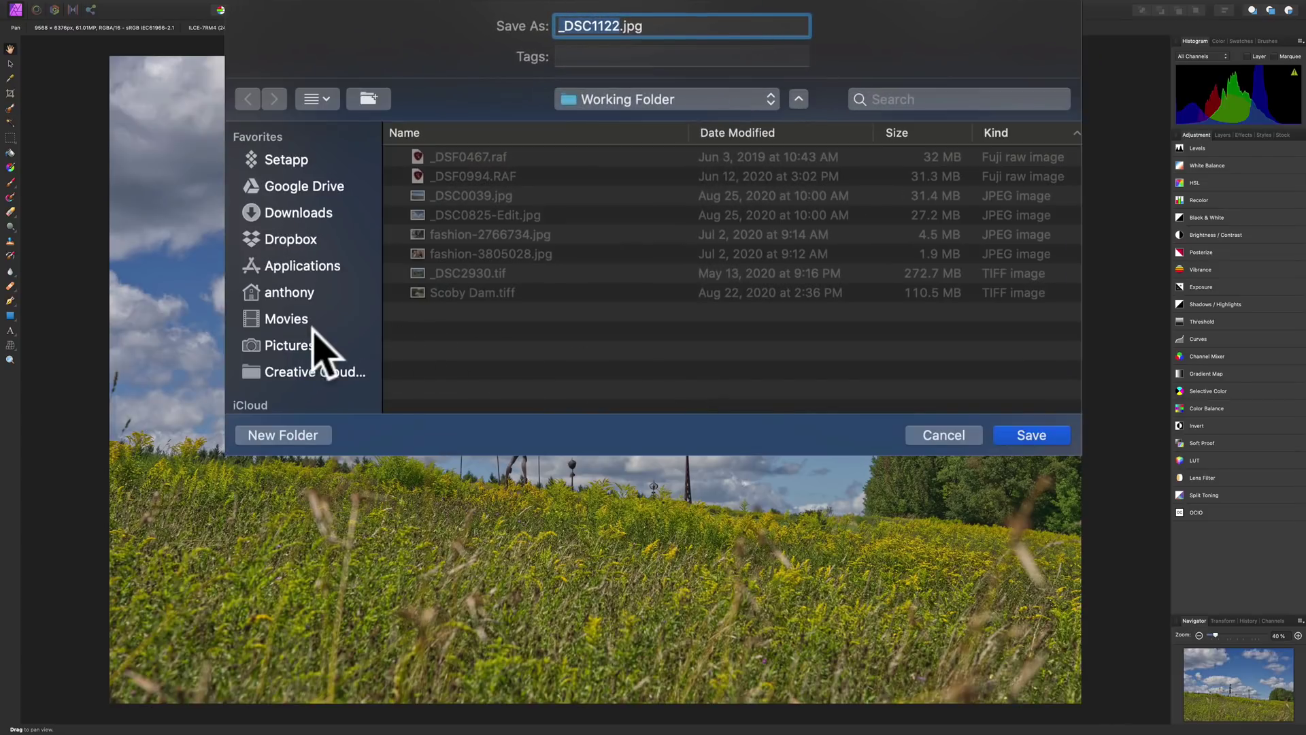
scroll(316, 333, down, 3)
click(292, 366)
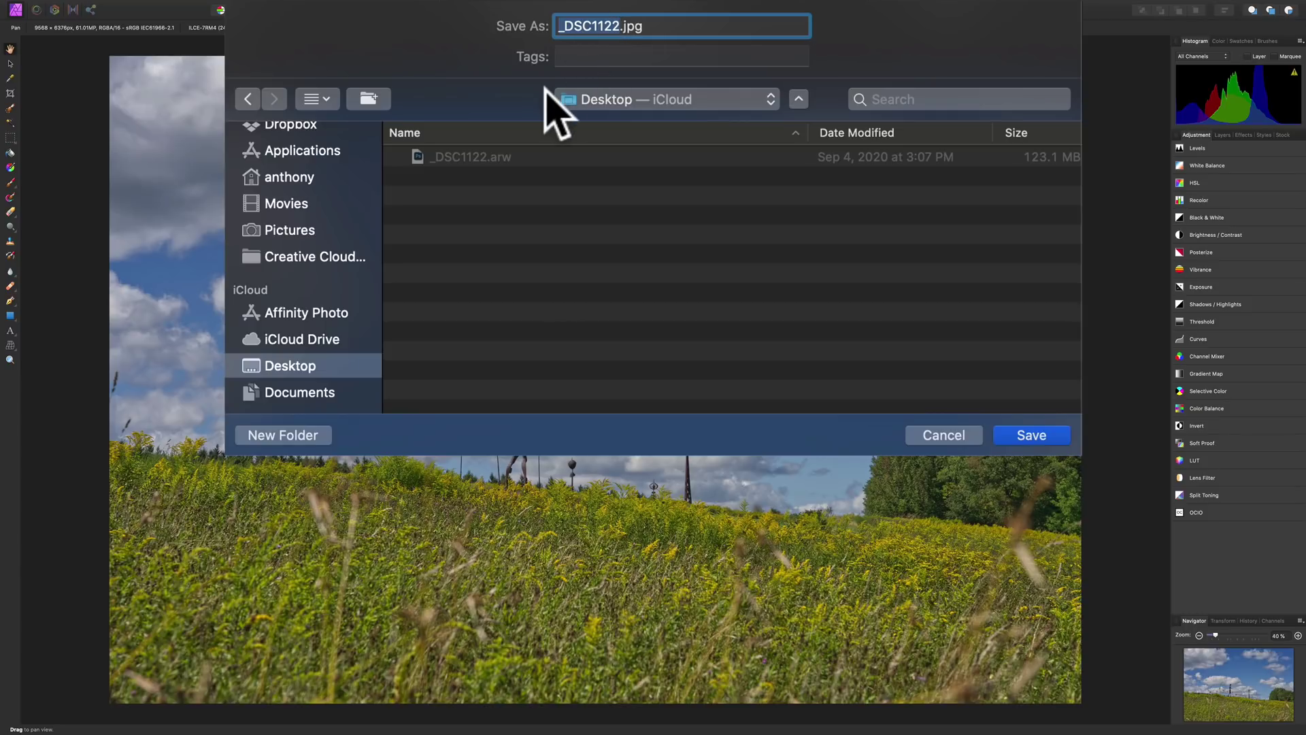
text(Sculptur)
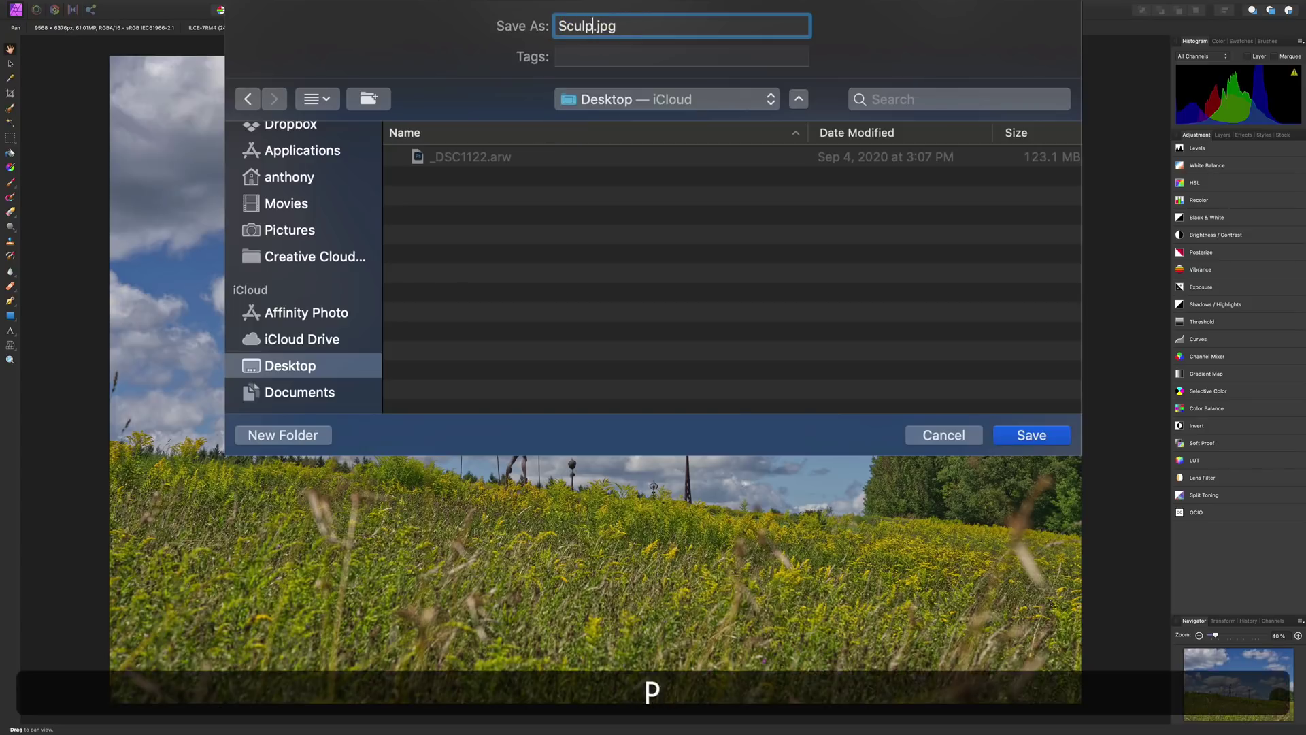
text(e Park)
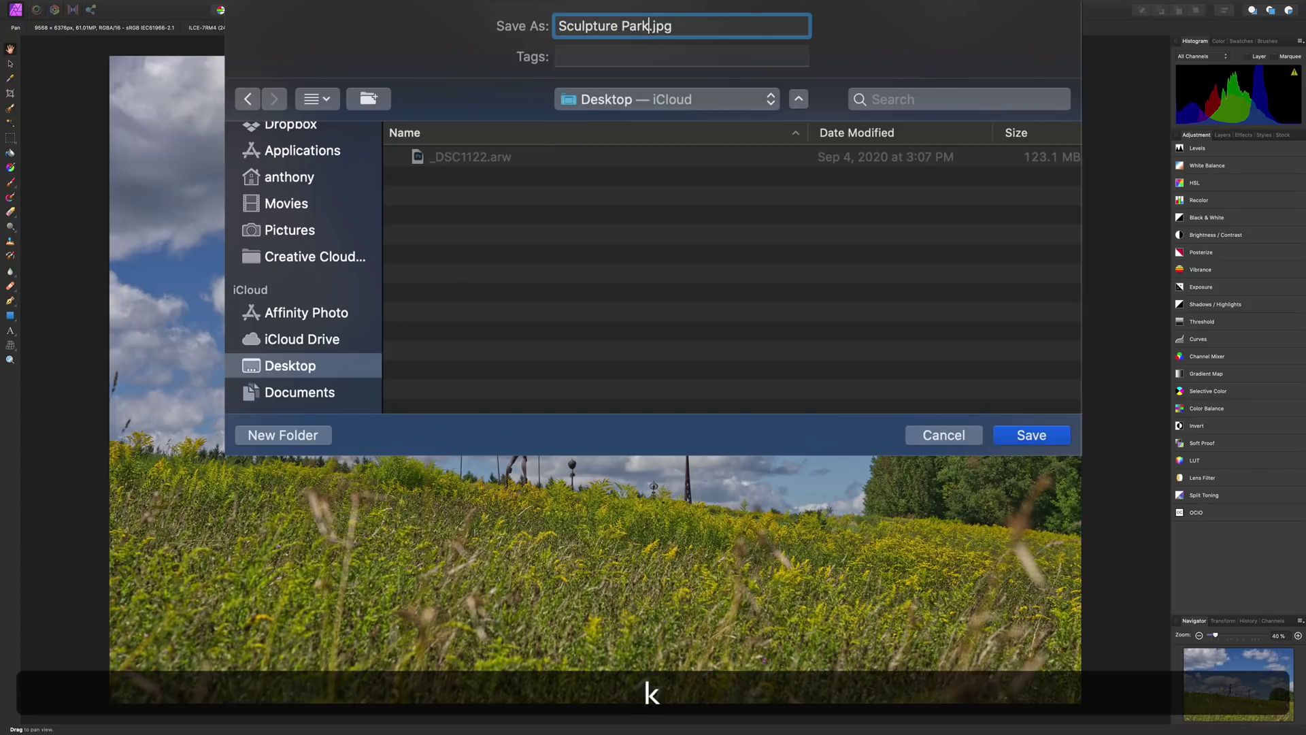
click(1032, 434)
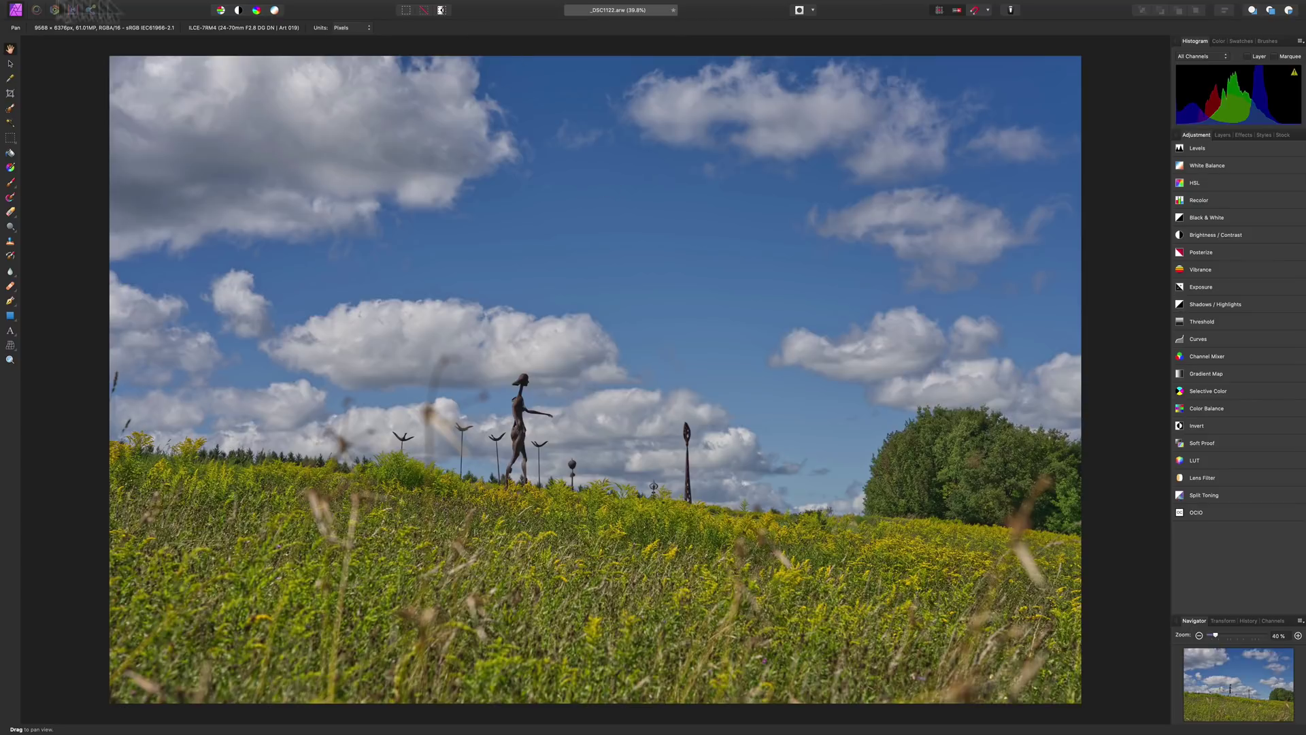
Save the document as _DSC1122.afphoto in the iCloud Desktop folder.
mouse_move(37, 8)
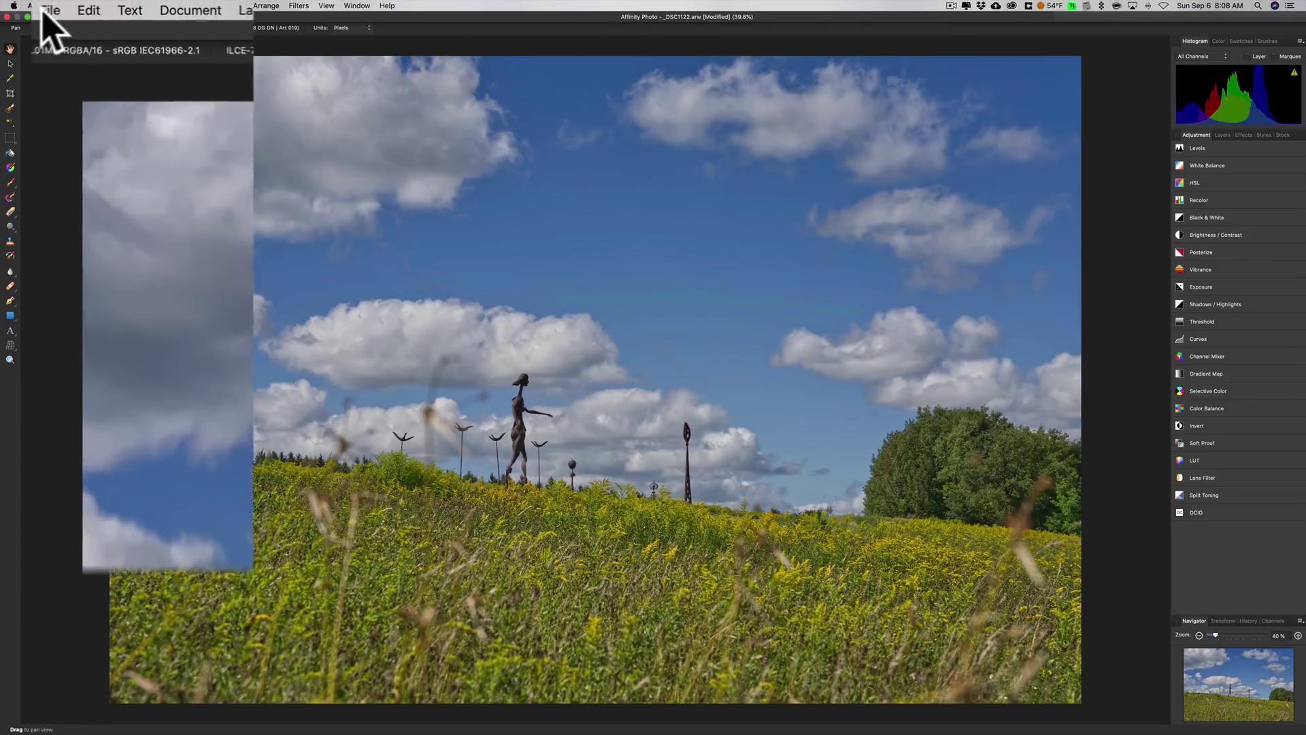
click(89, 8)
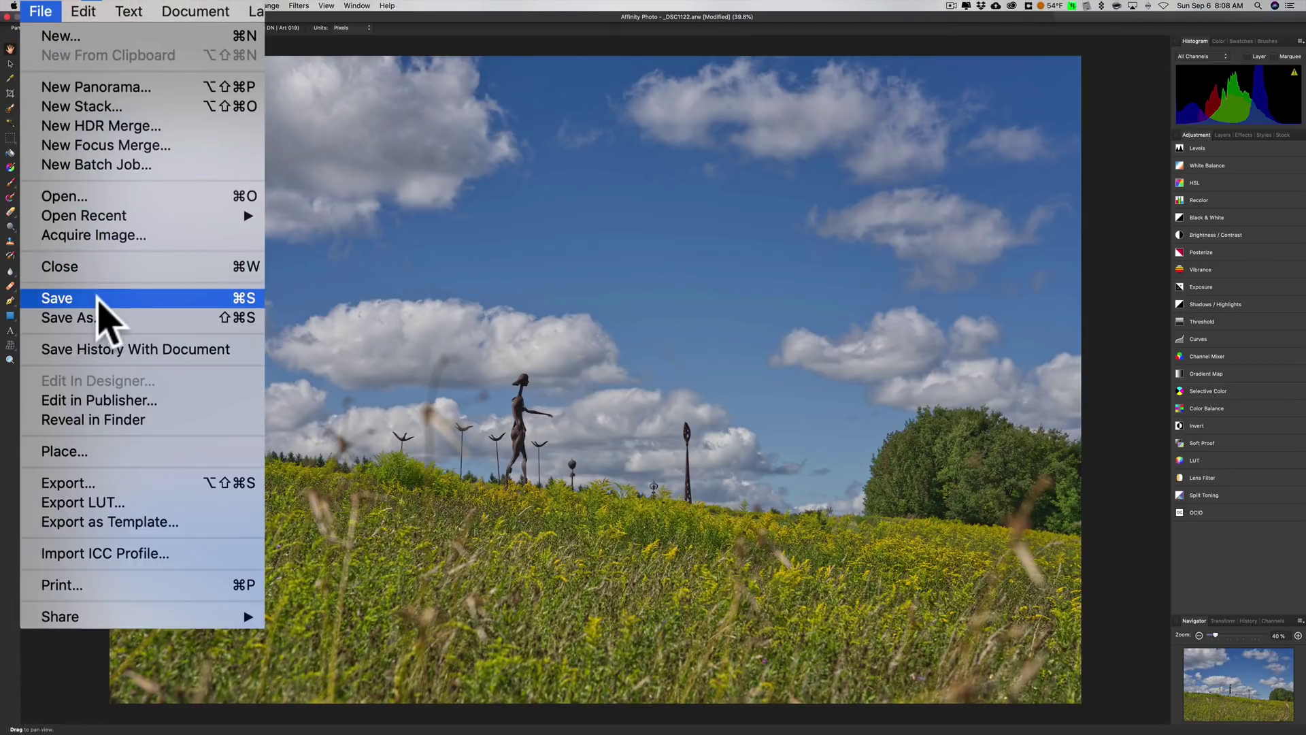
click(116, 180)
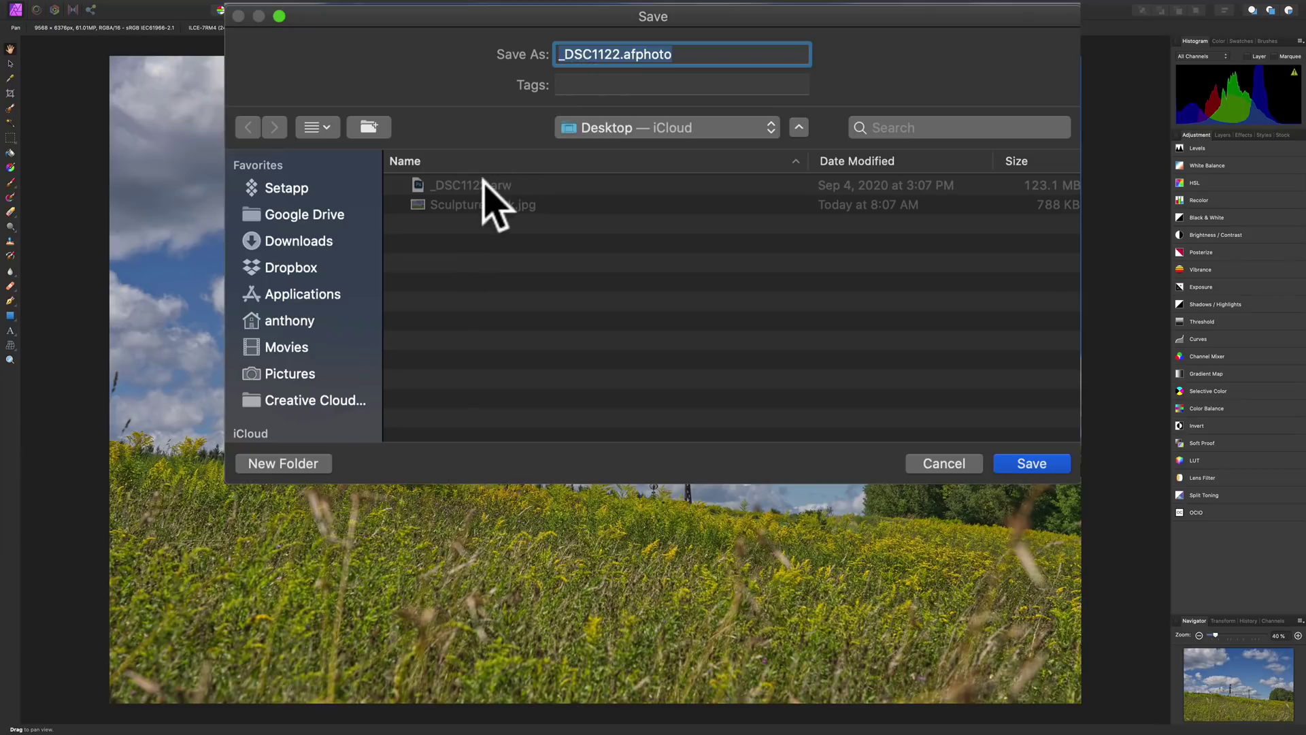
click(1038, 465)
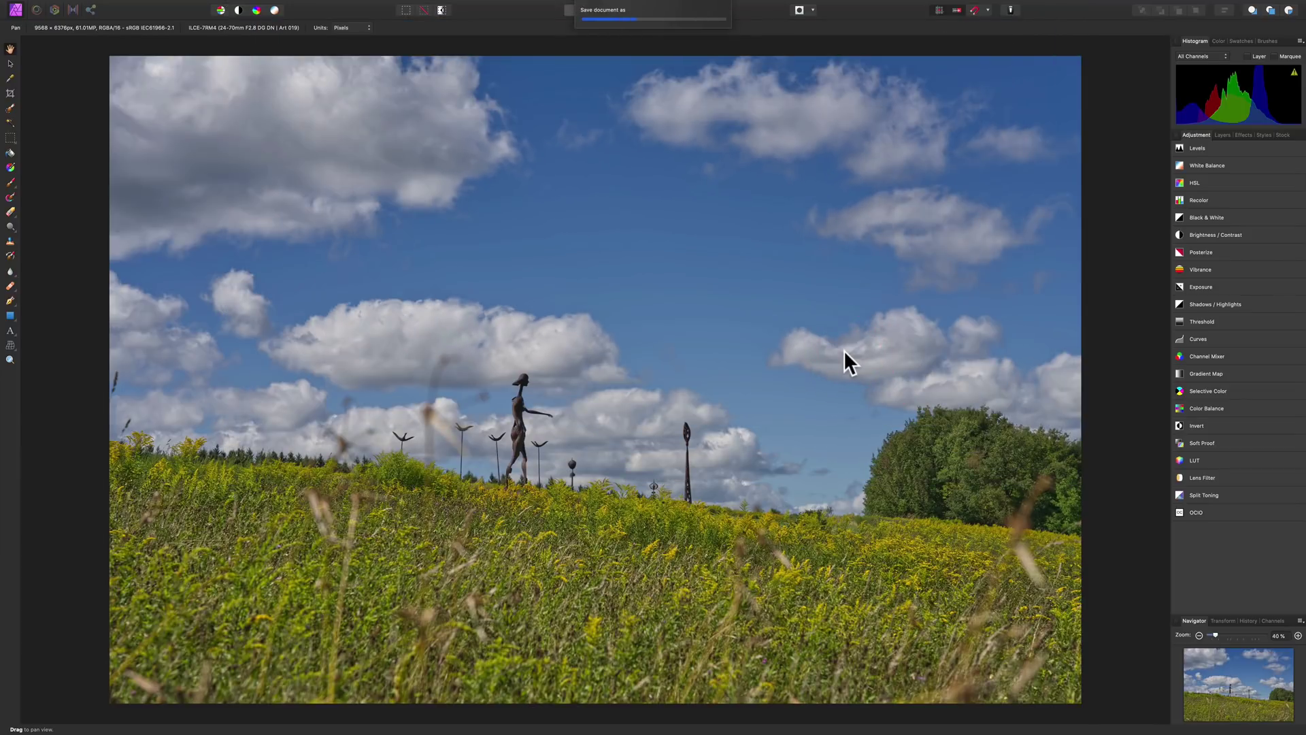
Close the saved _DSC1122 document and quit Affinity Photo to return to the Finder desktop.
mouse_move(40, 8)
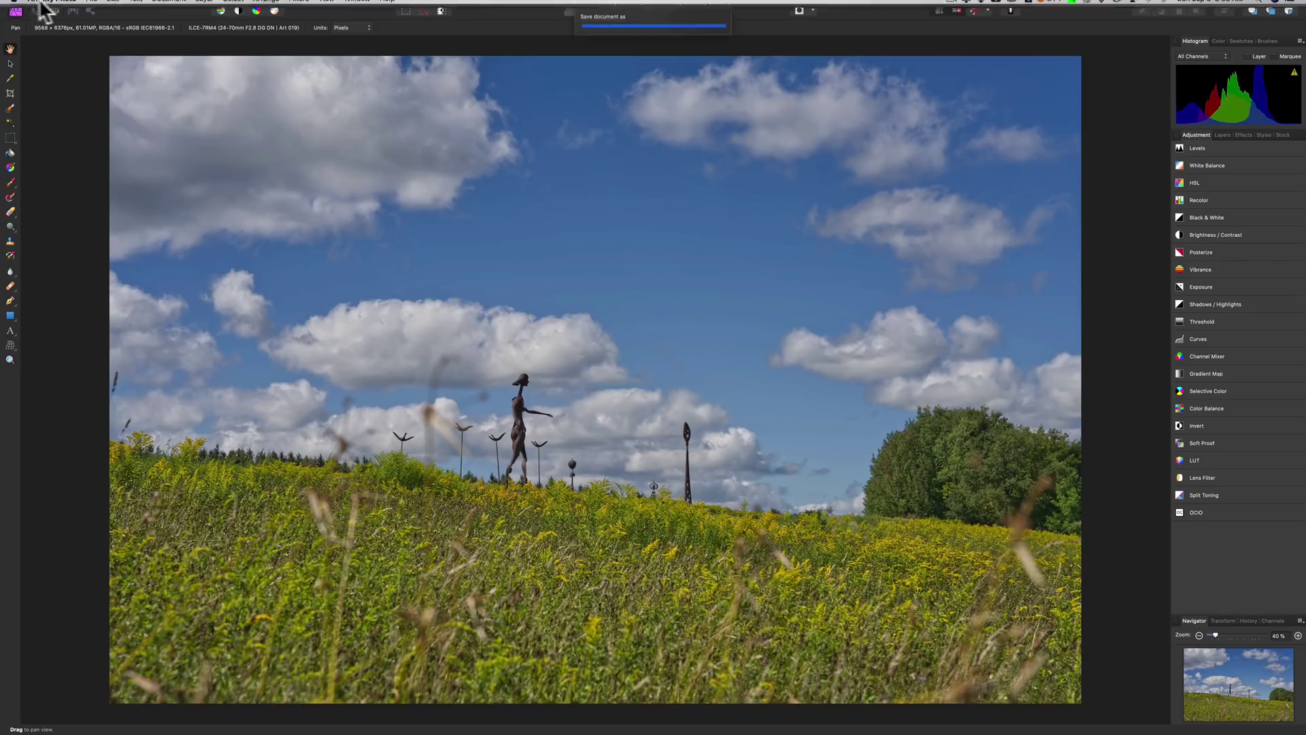
click(64, 6)
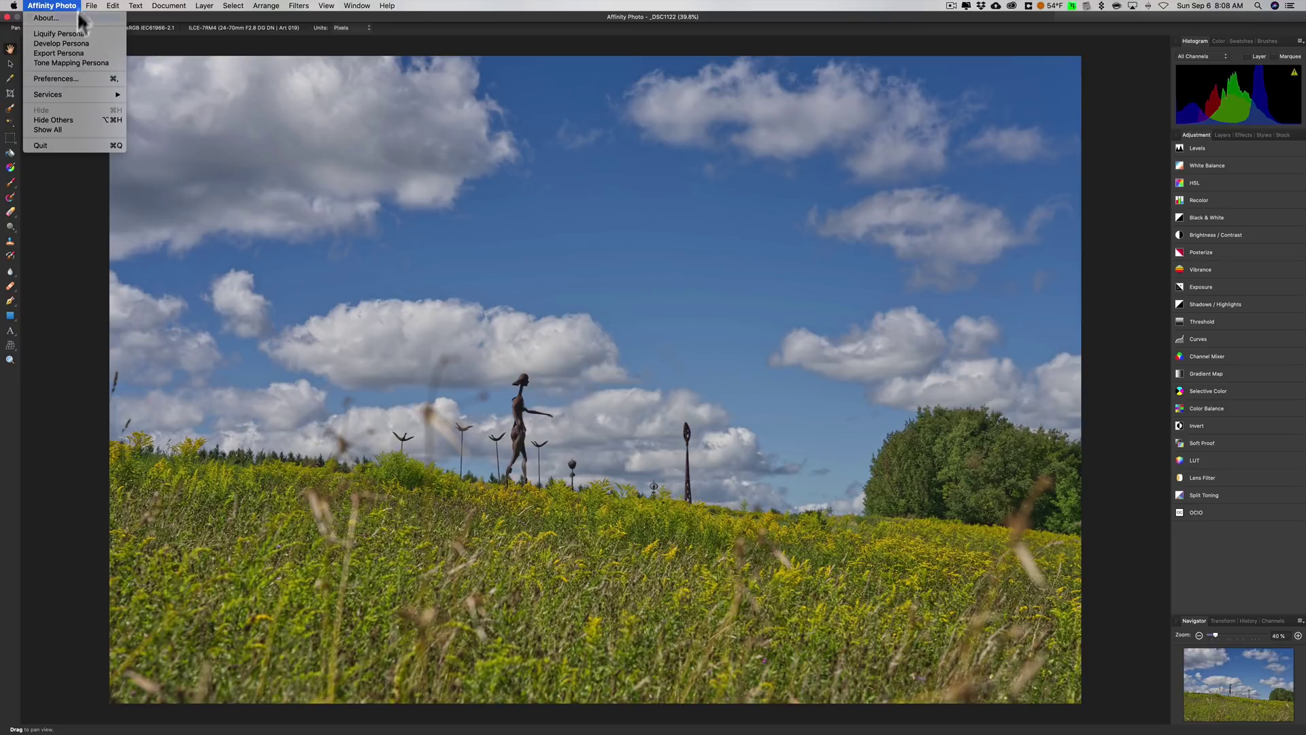
mouse_move(89, 9)
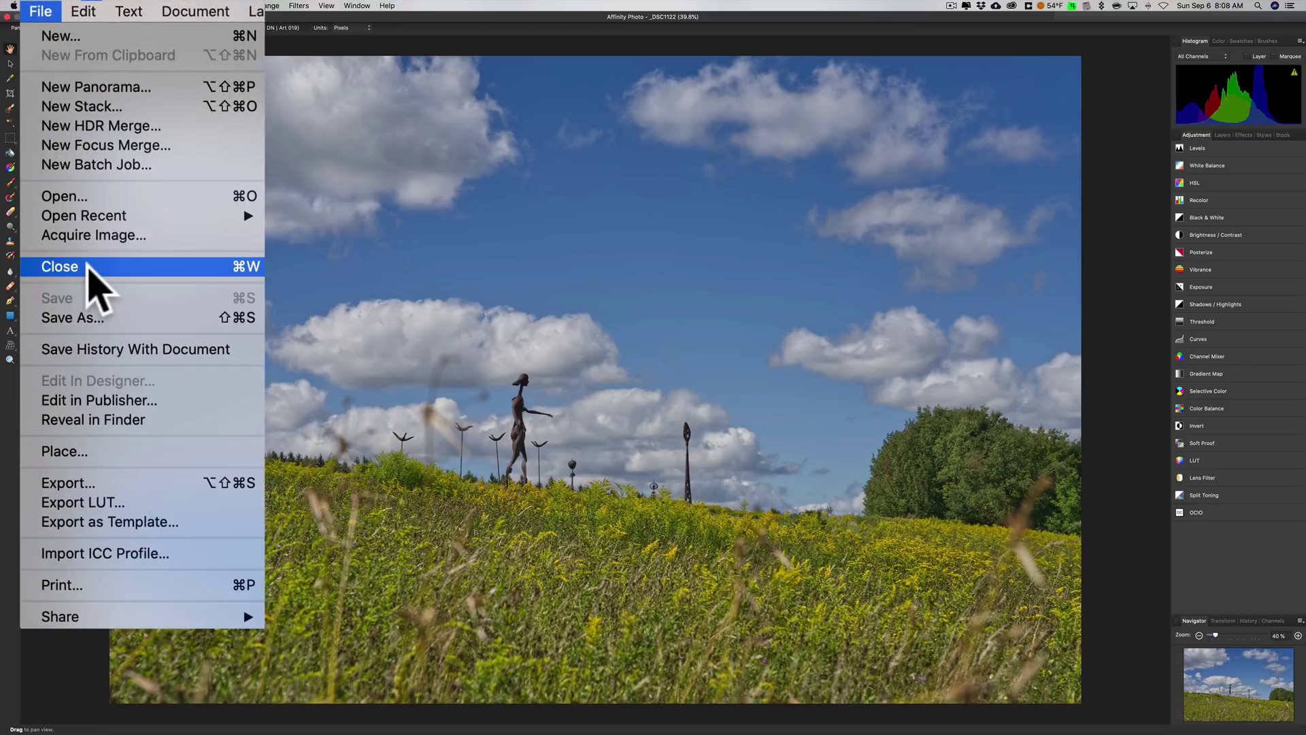
click(115, 134)
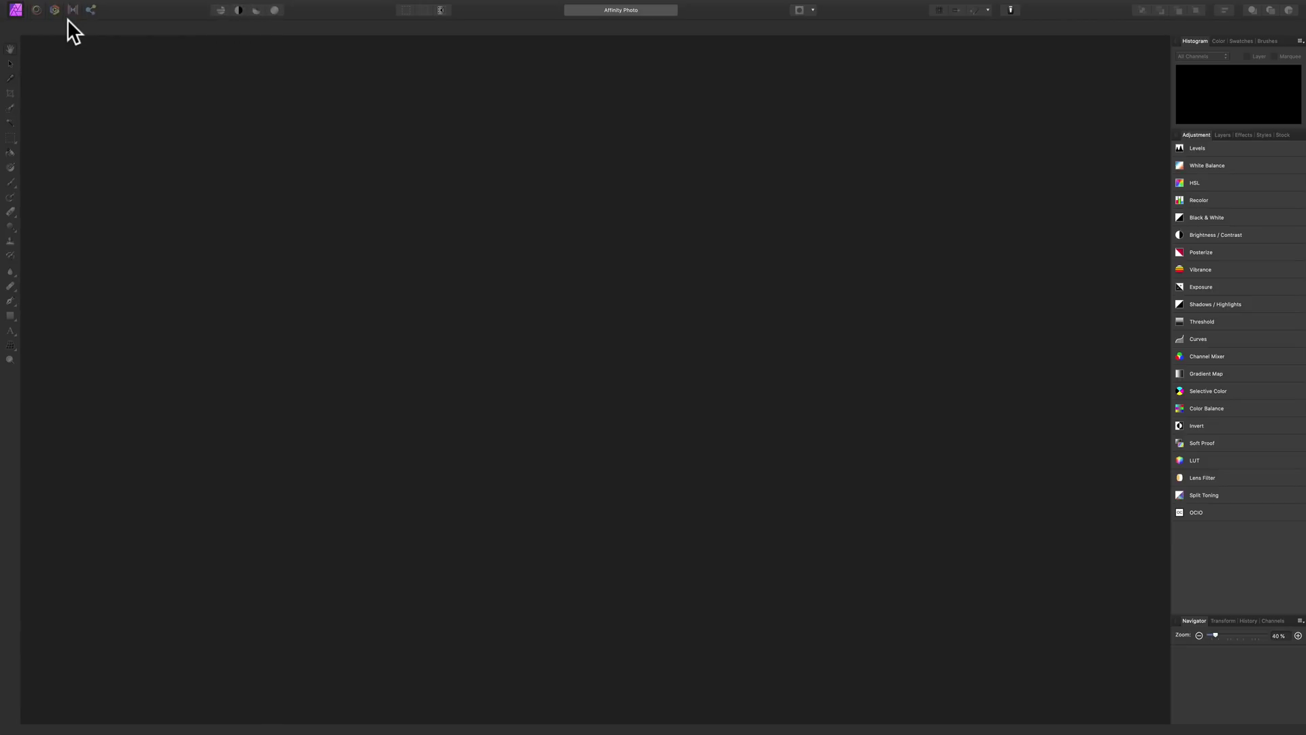
click(55, 4)
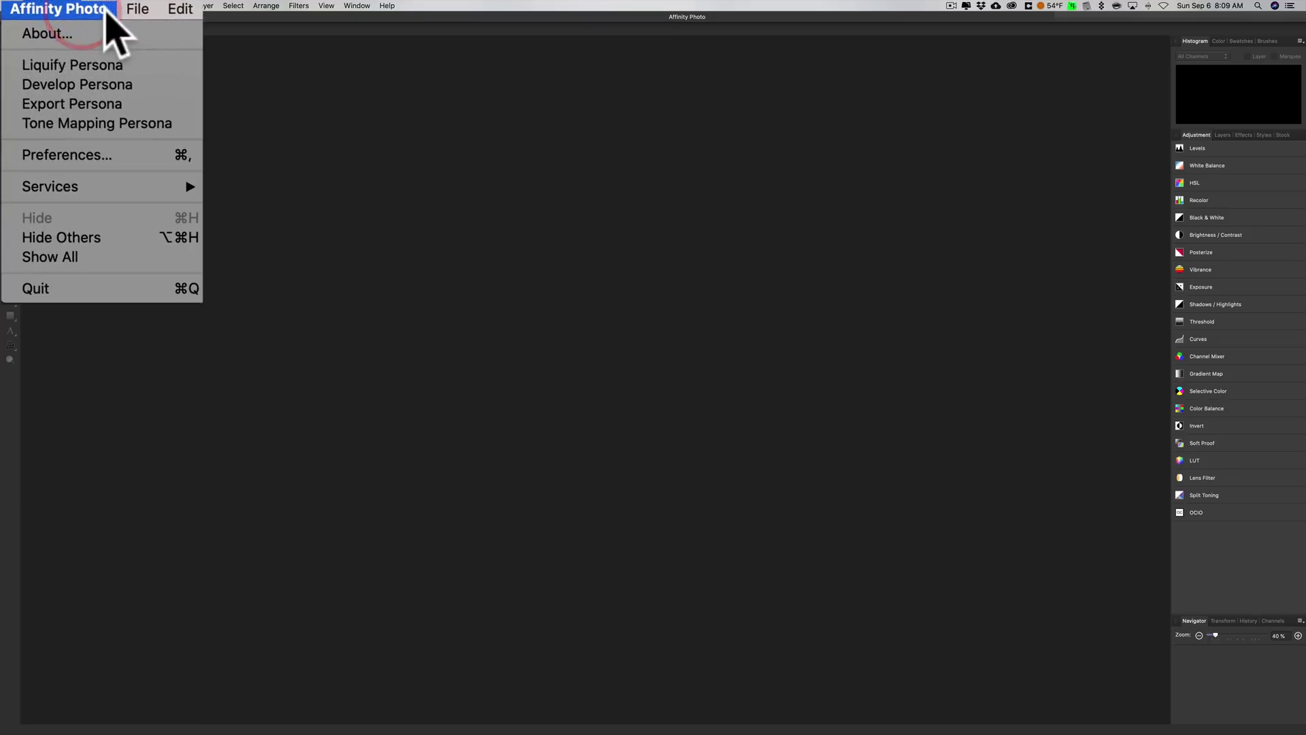
click(38, 156)
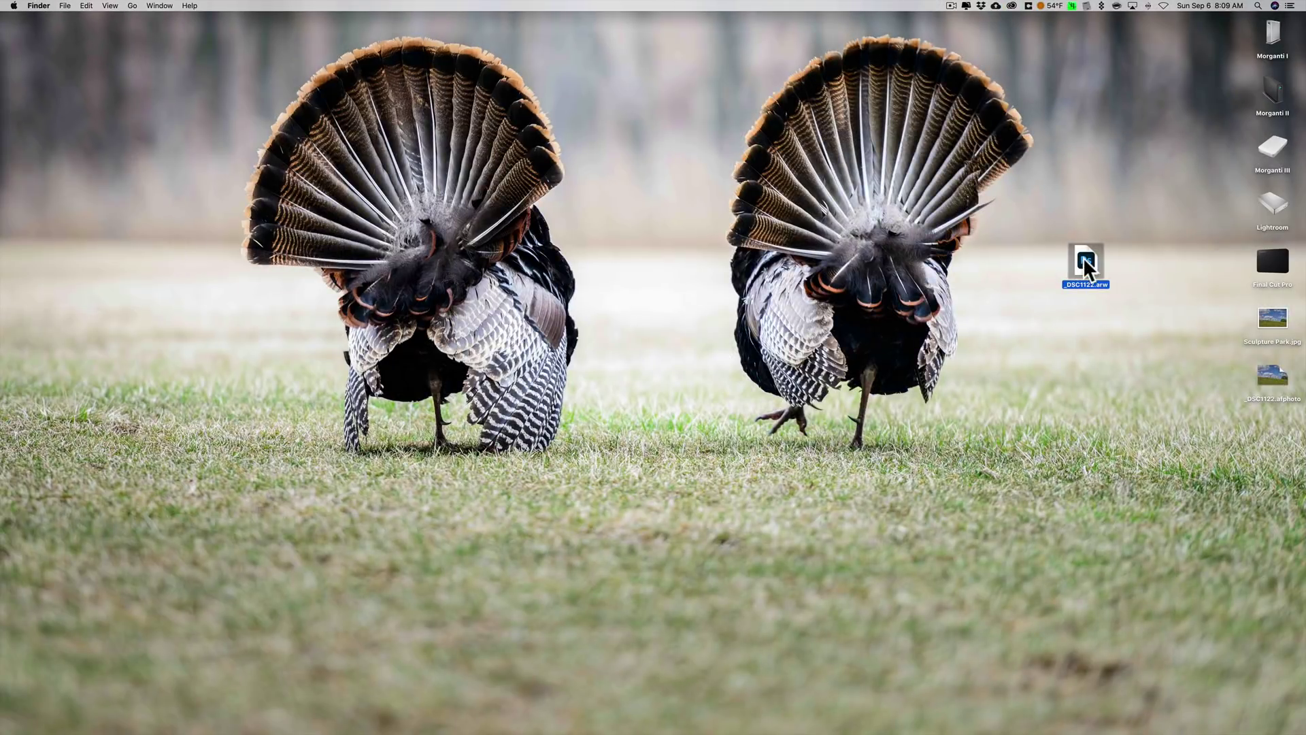
Reposition the _DSC1122.arw file over the right turkey on the desktop and preview the raw photo, closing the preview again.
drag(1083, 257, 1043, 193)
key(space)
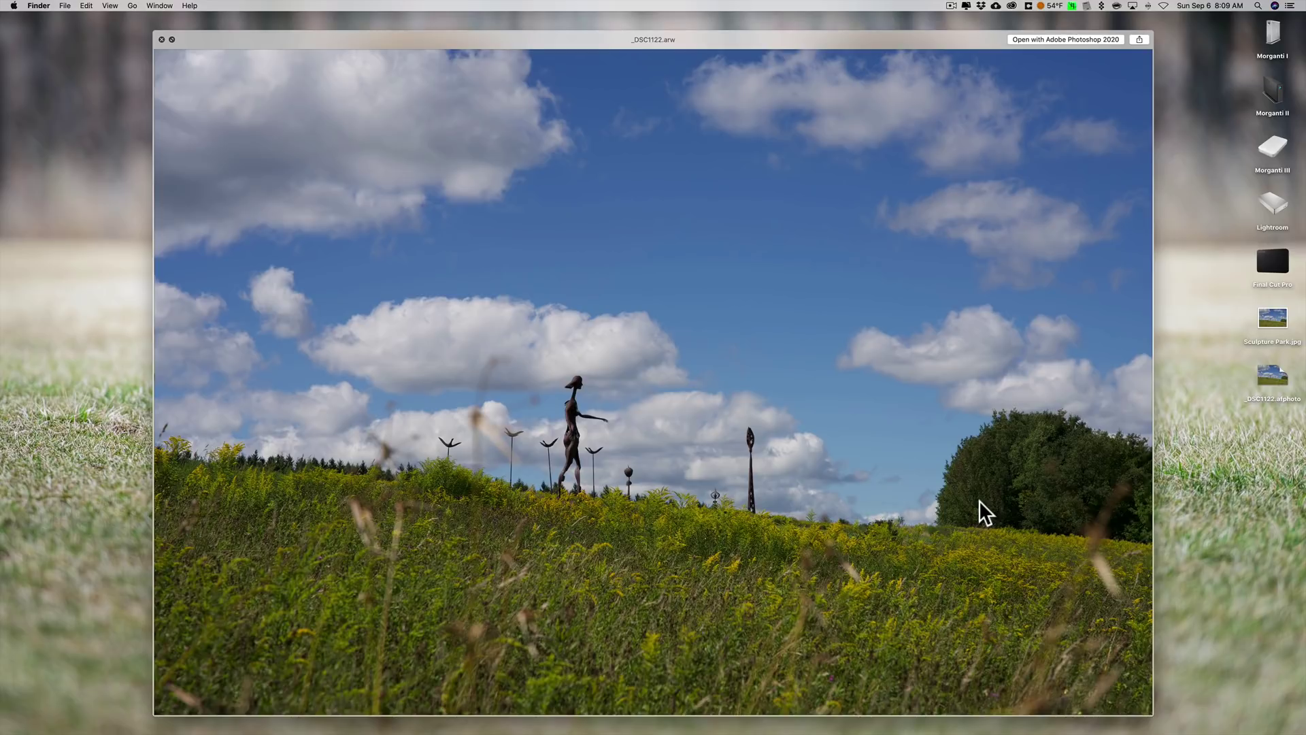
key(space)
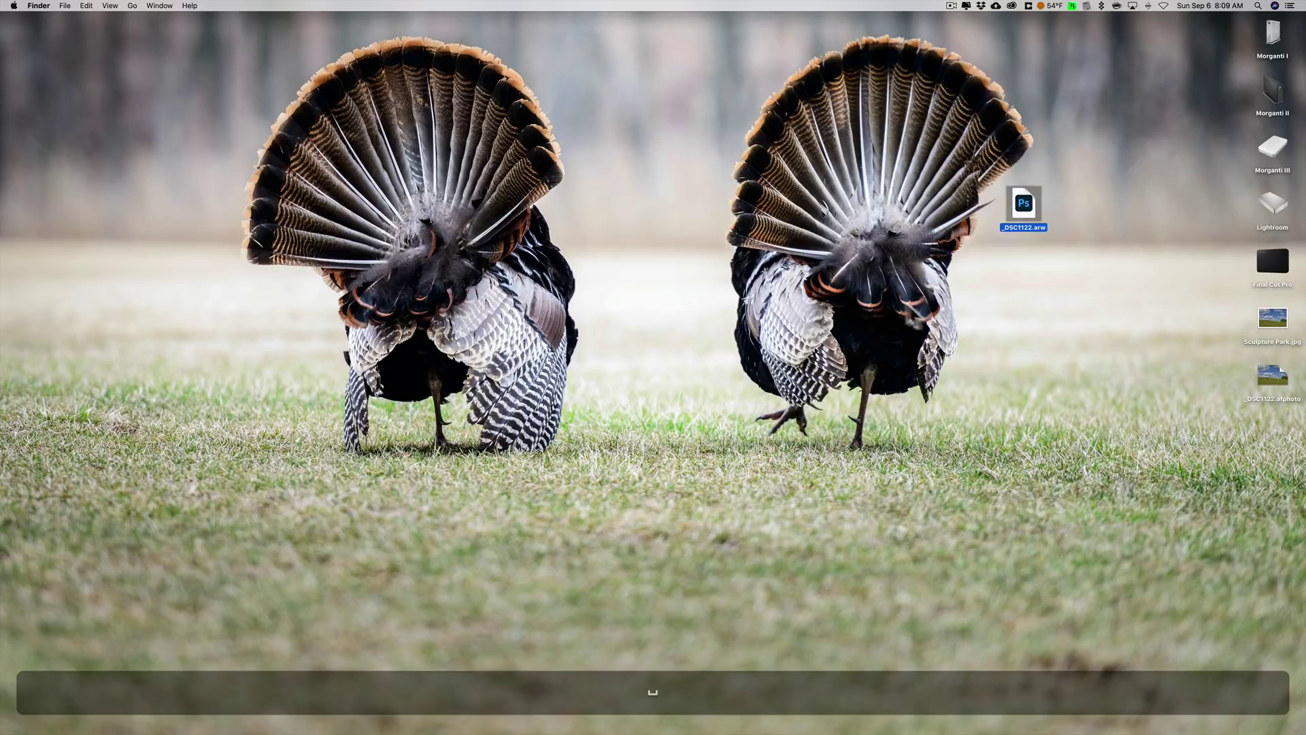
Move Sculpture Park.jpg between the two turkeys on the desktop, open it to view the exported image, and close it.
mouse_move(1271, 323)
mouse_down()
mouse_move(1054, 325)
mouse_move(655, 198)
mouse_up()
double_click(655, 198)
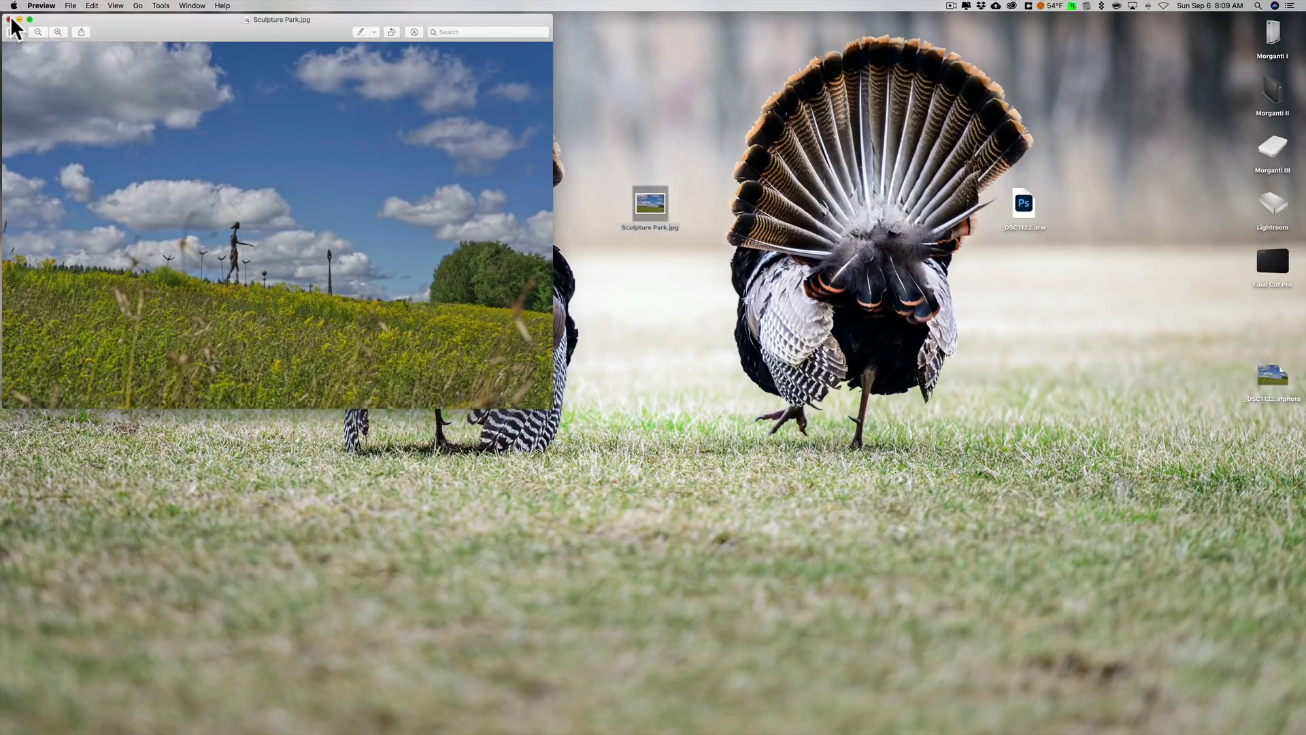
click(9, 19)
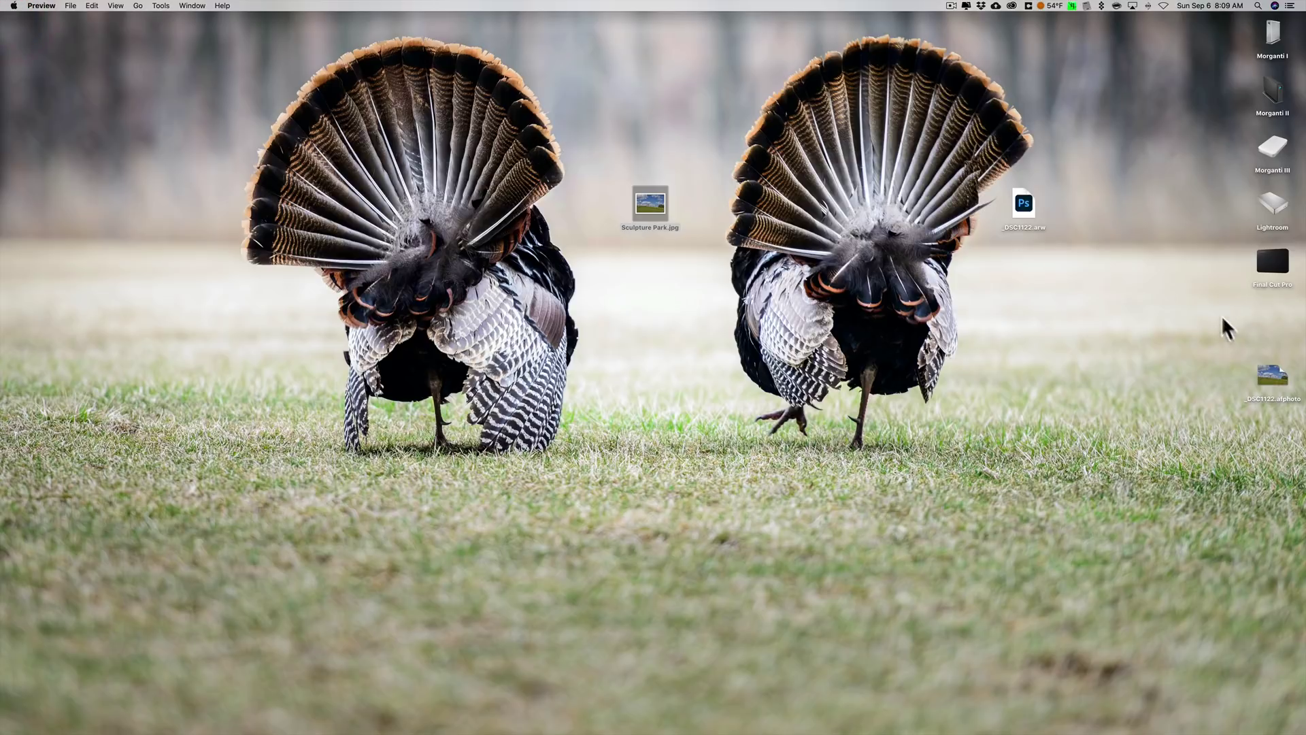
Place _DSC1122.afphoto below Sculpture Park.jpg on the desktop, reopen it in Affinity Photo, and dismiss the welcome panel.
mouse_move(1272, 375)
mouse_down()
mouse_move(1083, 356)
mouse_move(666, 259)
mouse_up()
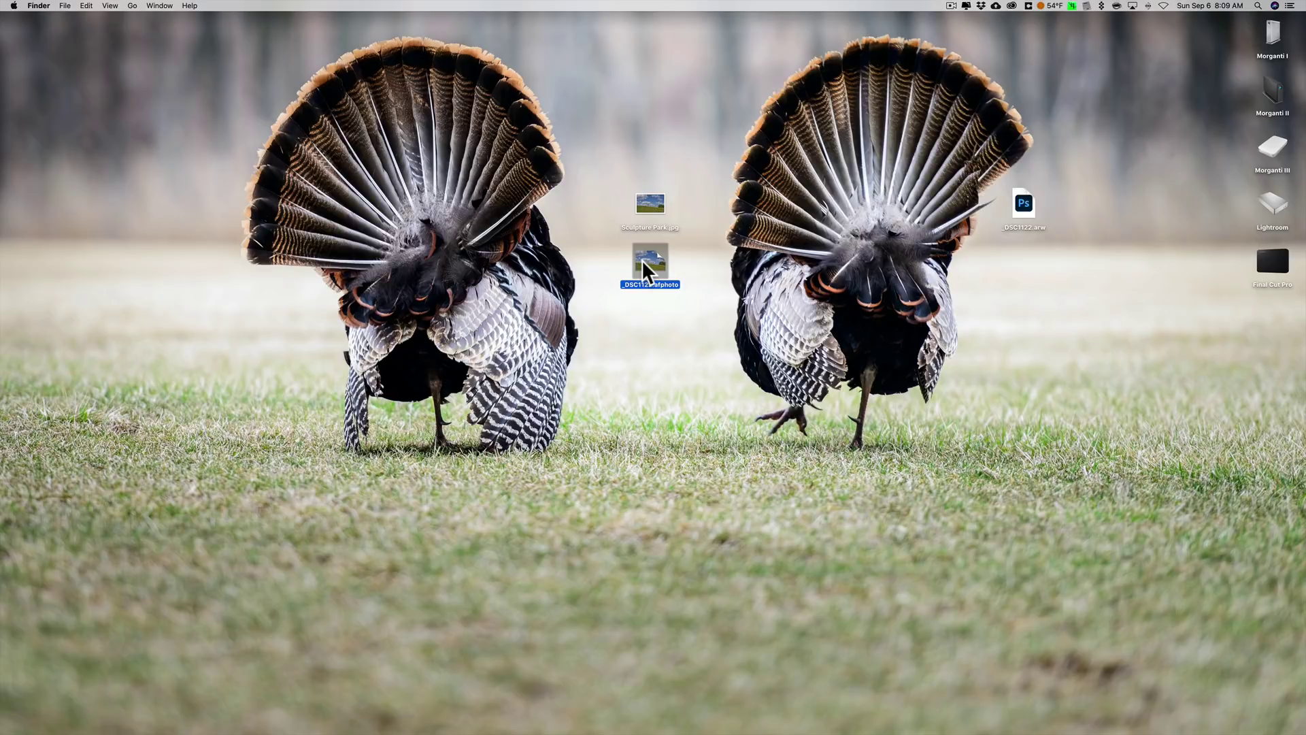
double_click(642, 260)
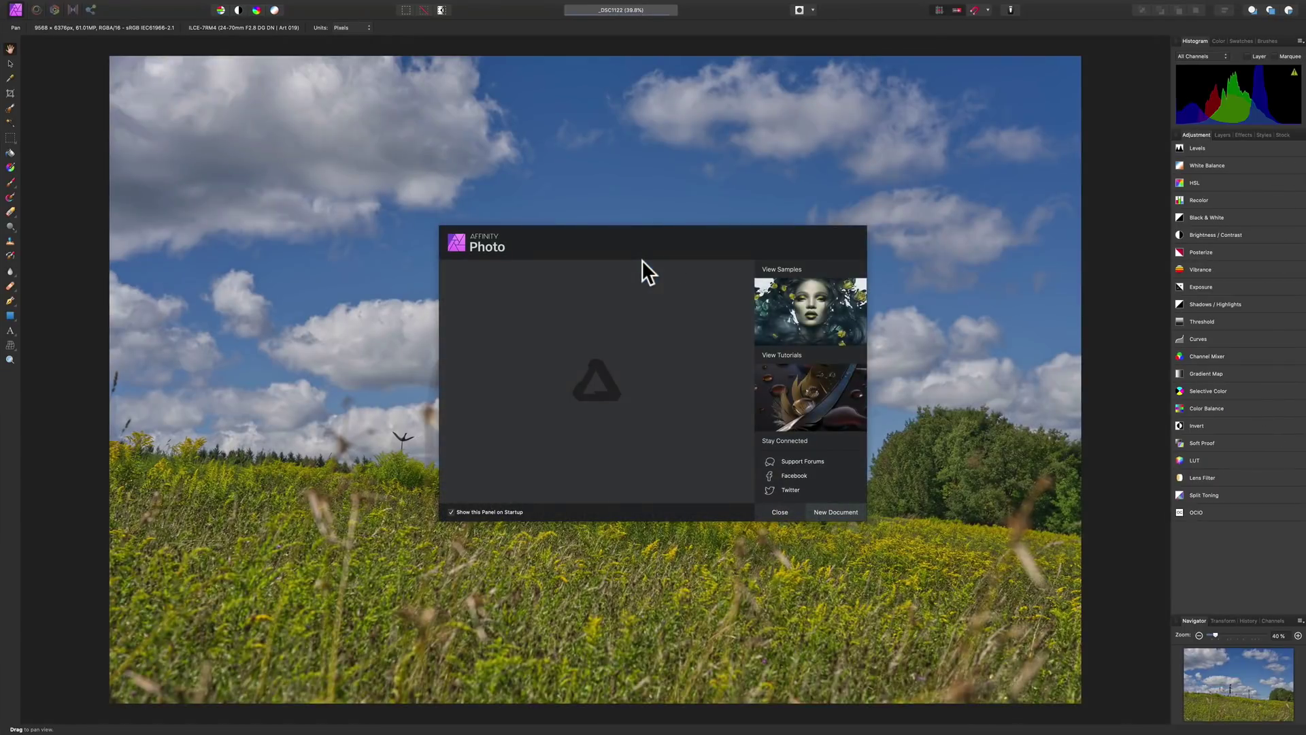
click(780, 512)
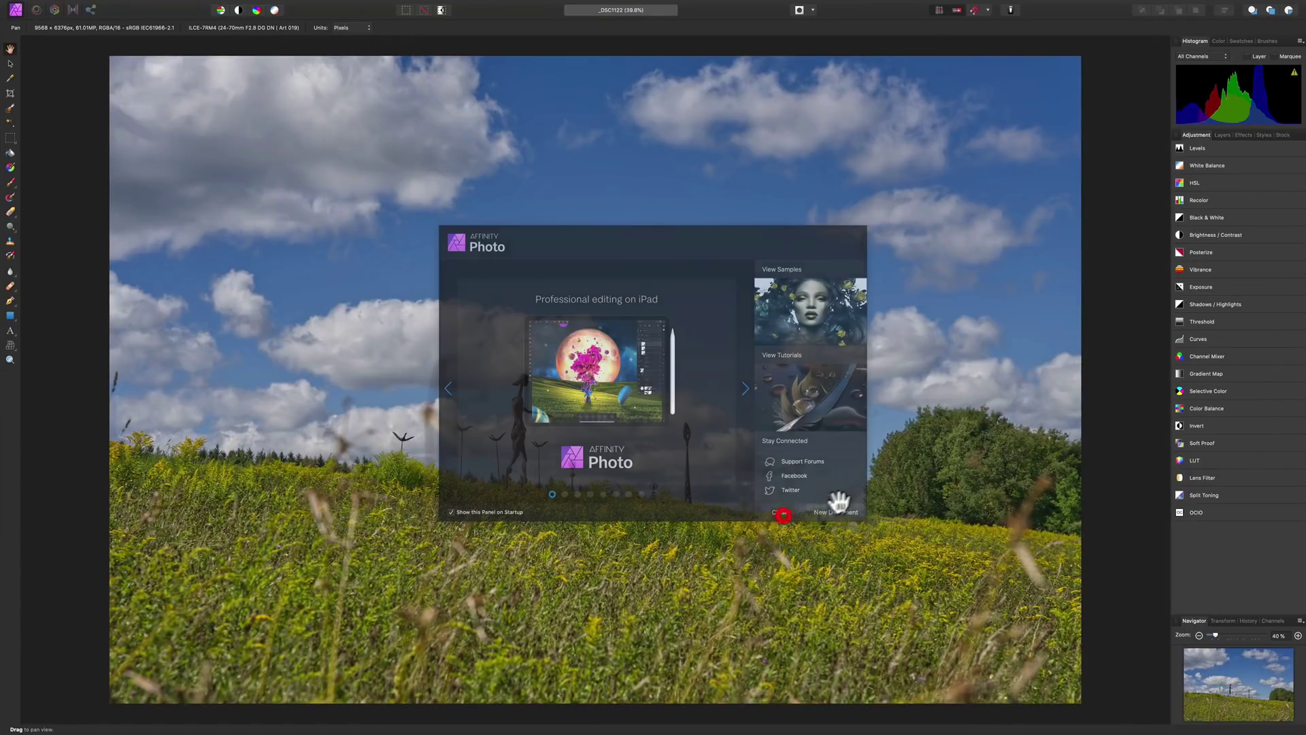